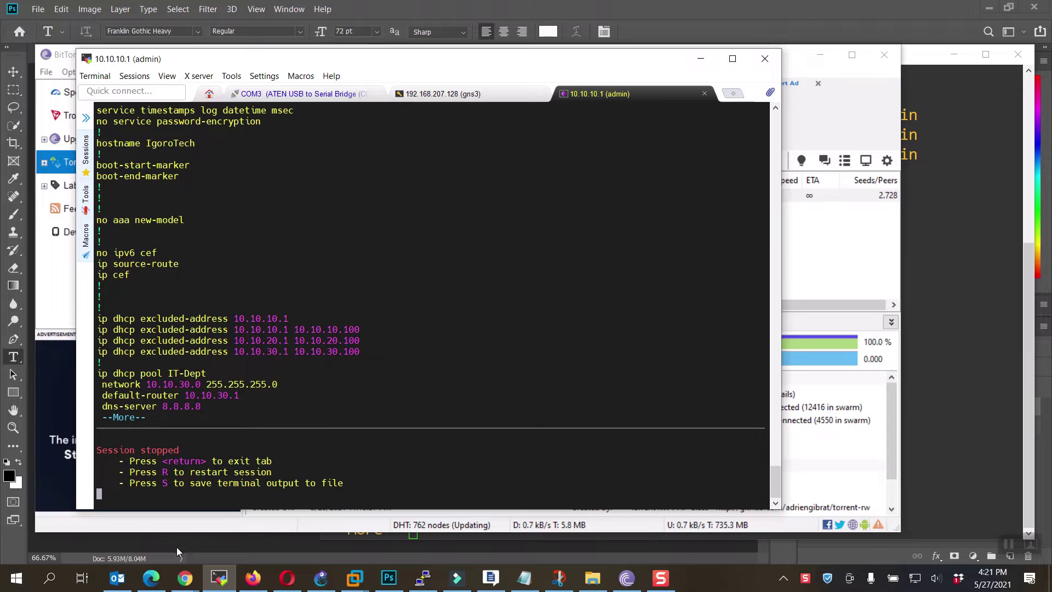
# Bring the terminal, Firefox, GNS3, Photoshop, PuTTY and finally BitTorrent to the front in turn
pyautogui.click(221, 578)
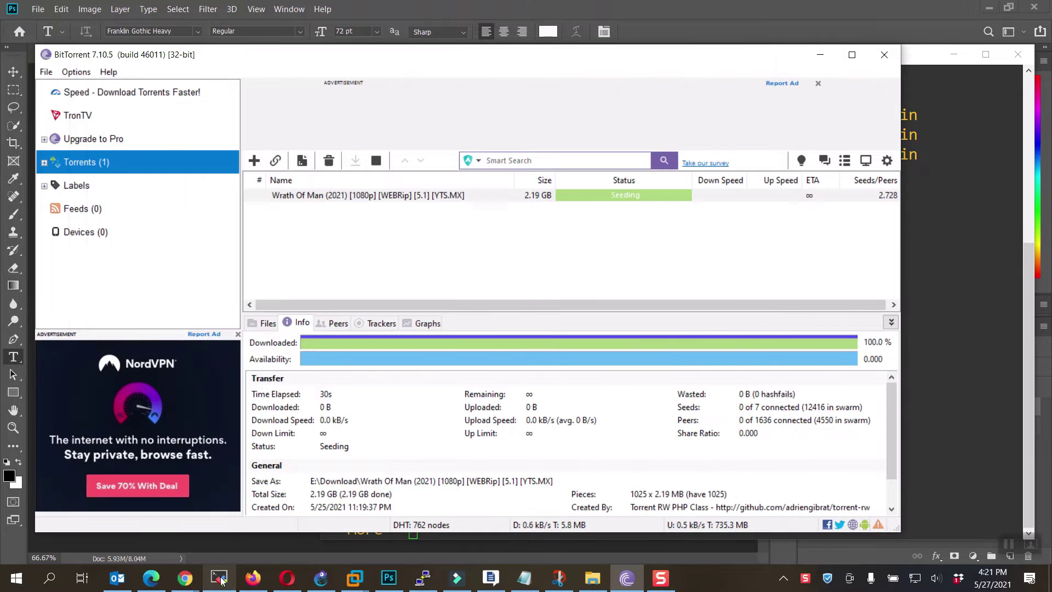
pyautogui.click(221, 578)
pyautogui.click(253, 578)
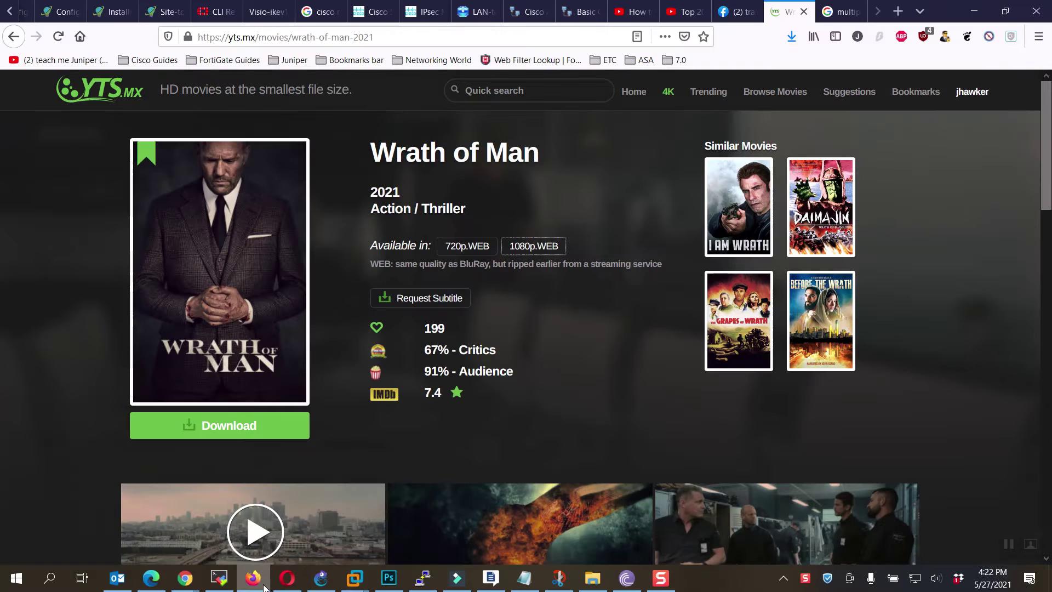
pyautogui.click(321, 579)
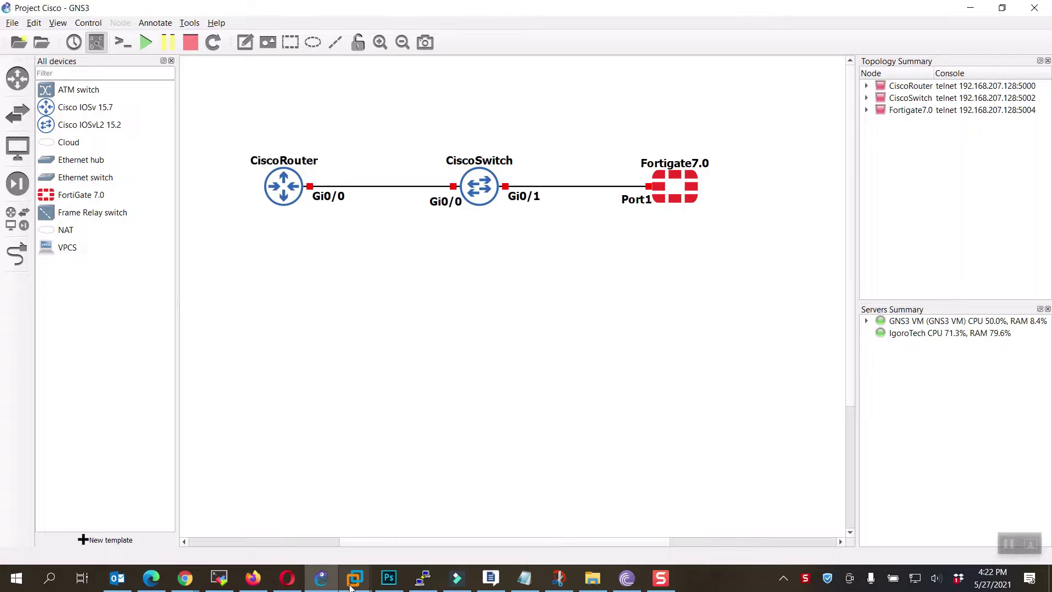
pyautogui.click(390, 580)
pyautogui.click(425, 581)
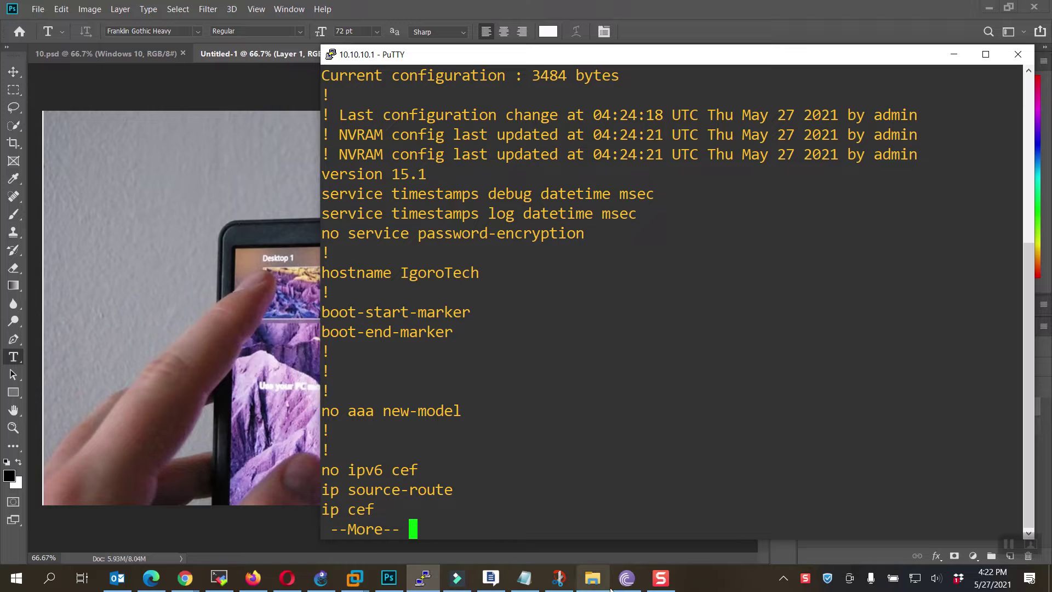
pyautogui.click(627, 581)
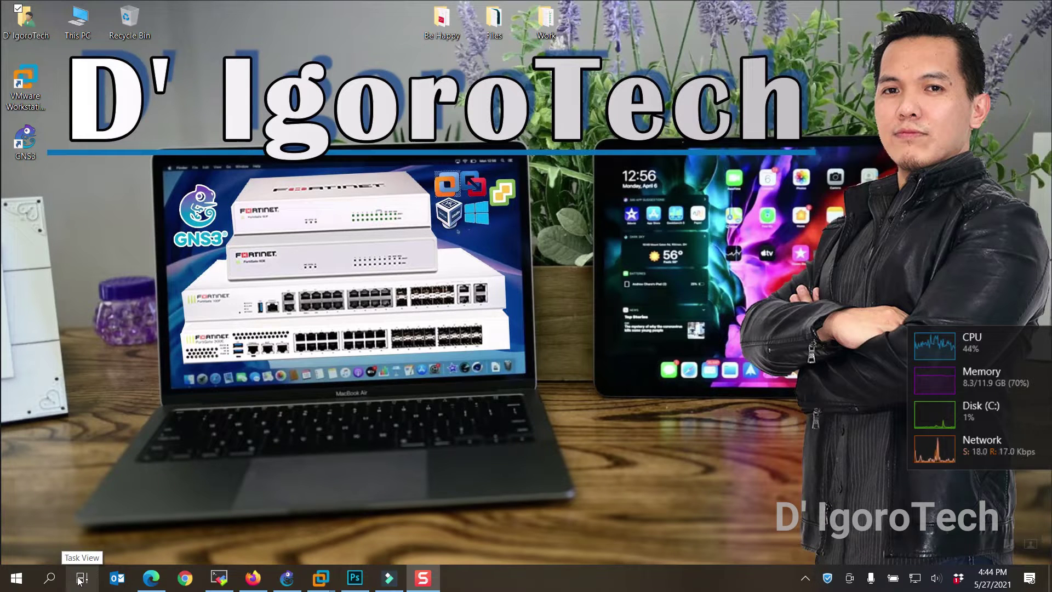
pyautogui.rightClick(510, 588)
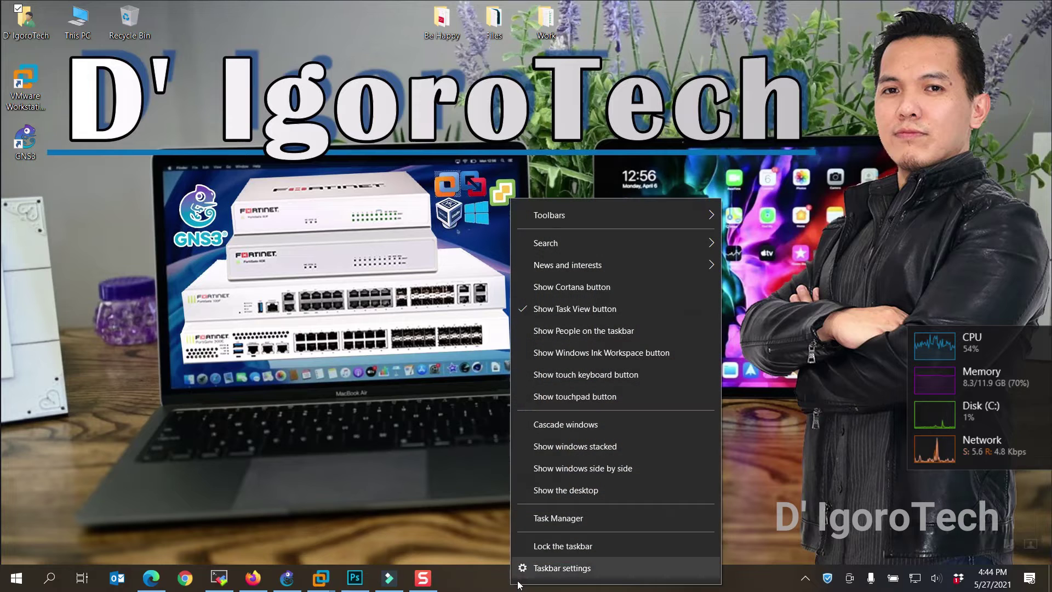
pyautogui.click(556, 310)
pyautogui.rightClick(527, 570)
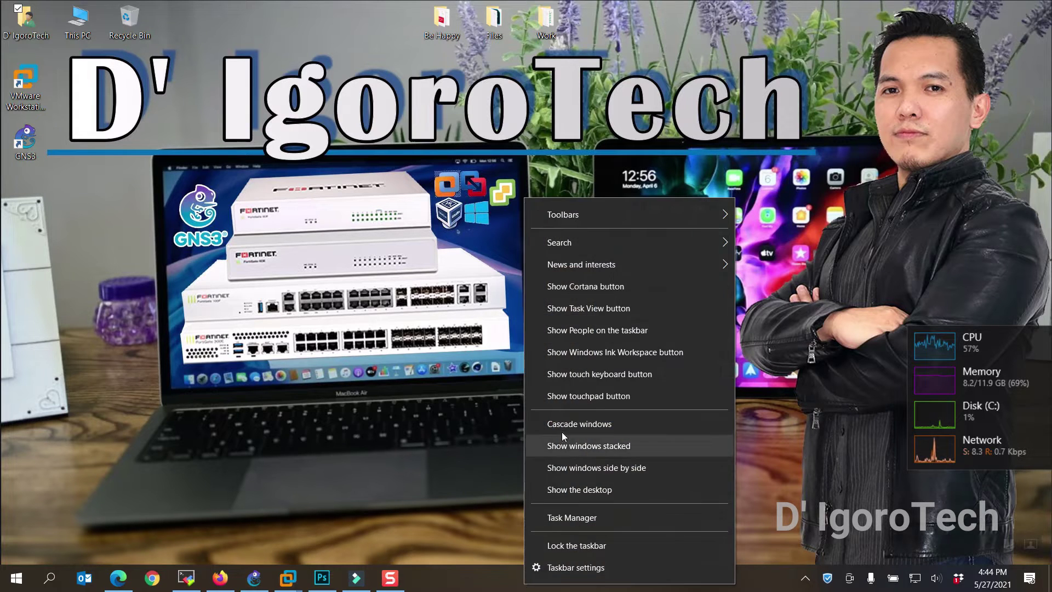
pyautogui.click(573, 310)
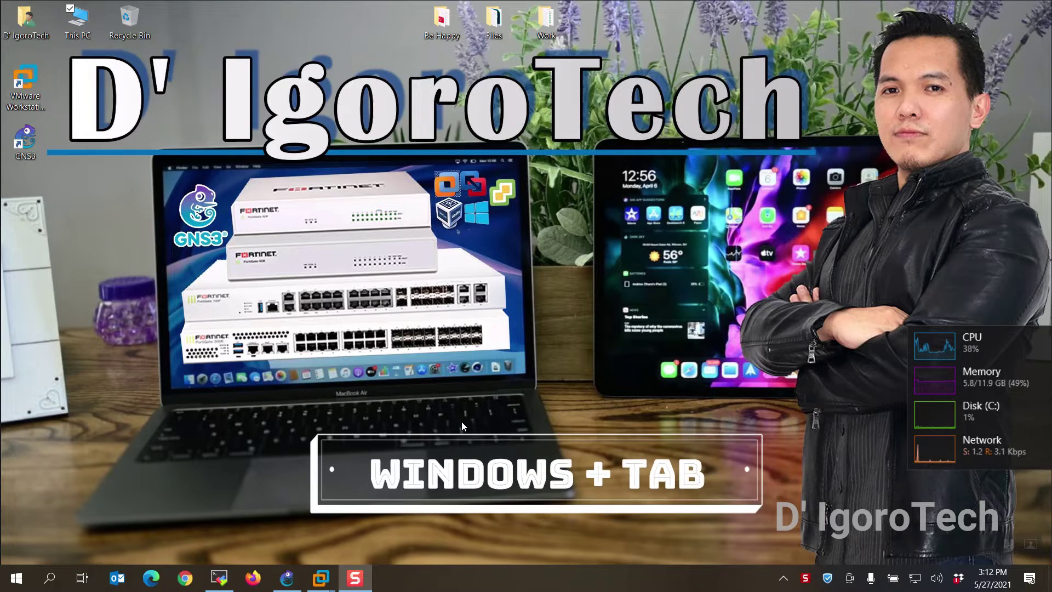
# Open Task View, scroll down the activity timeline and back up, then add Desktop 2
pyautogui.click(81, 580)
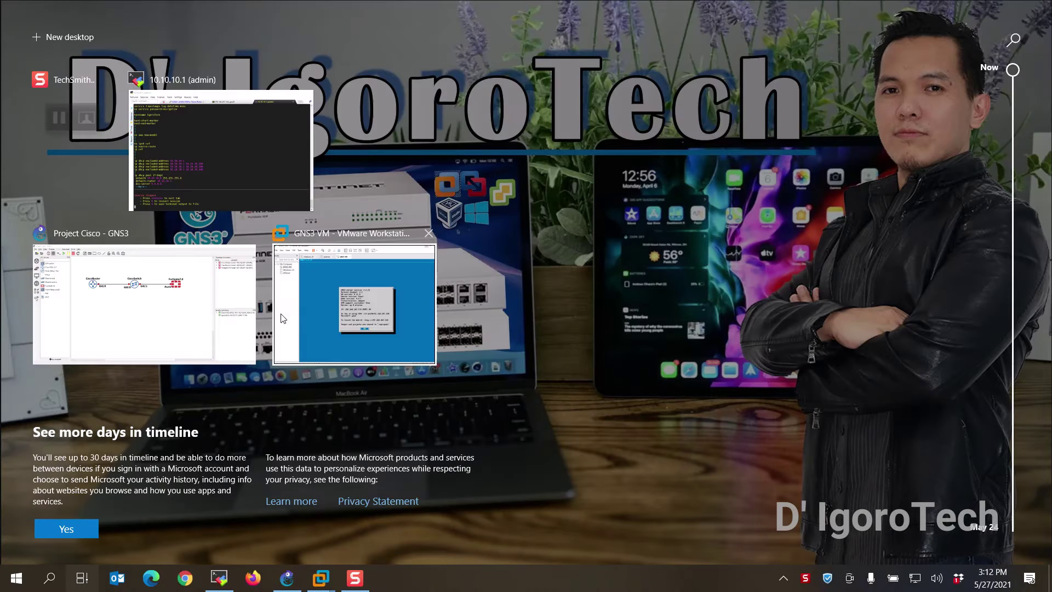
pyautogui.scroll(-2, 329, 326)
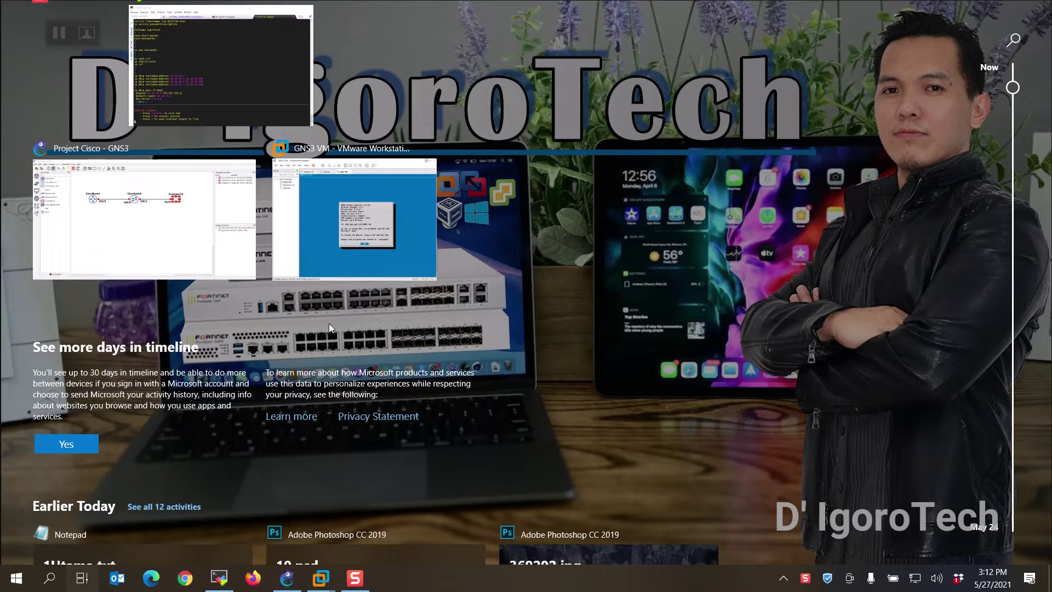
pyautogui.scroll(-6, 328, 323)
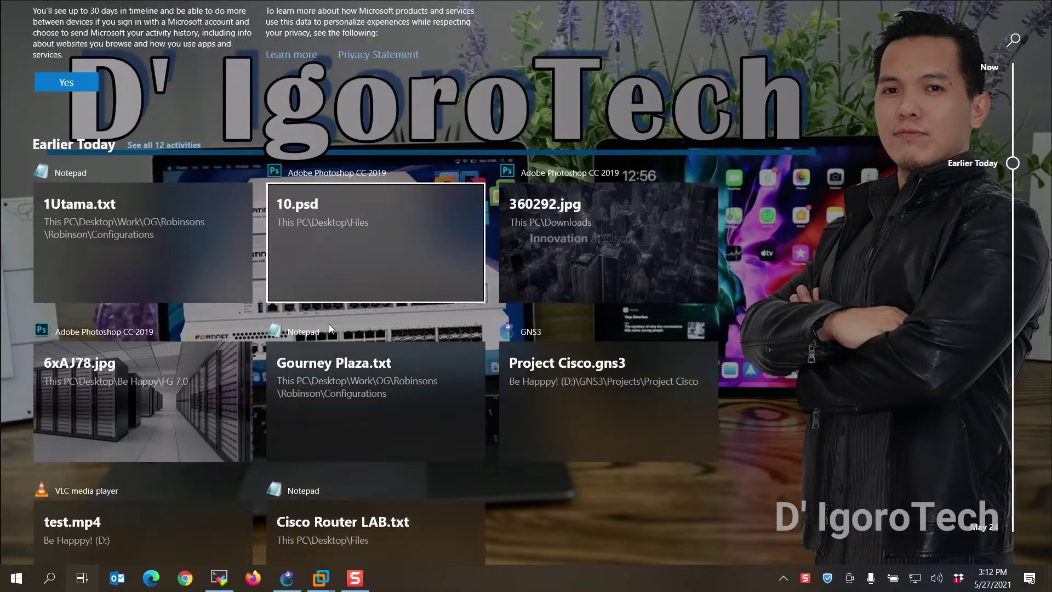
pyautogui.scroll(-3, 329, 324)
pyautogui.scroll(10, 328, 323)
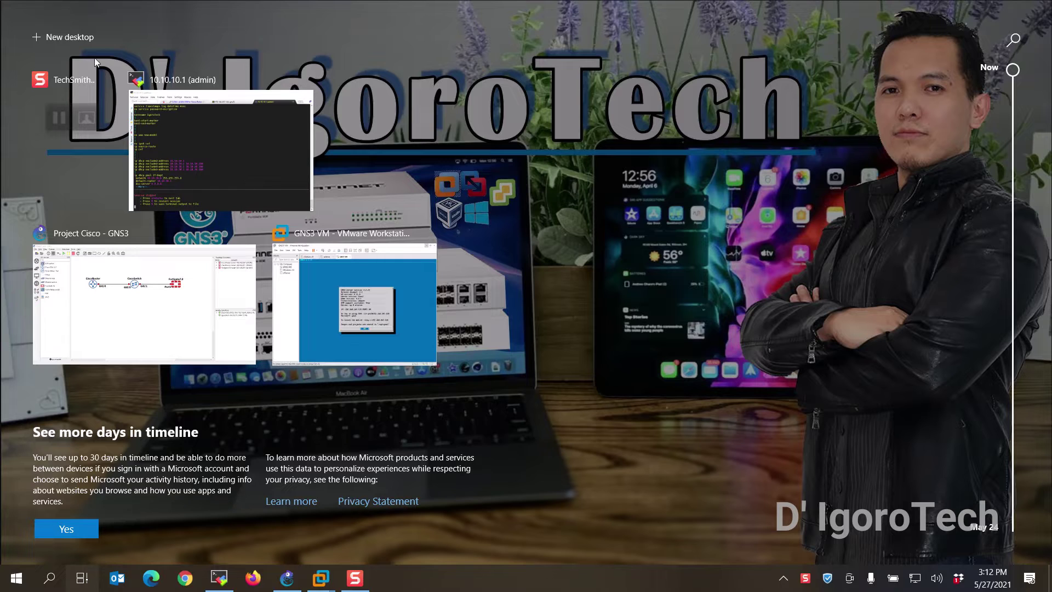
pyautogui.click(69, 41)
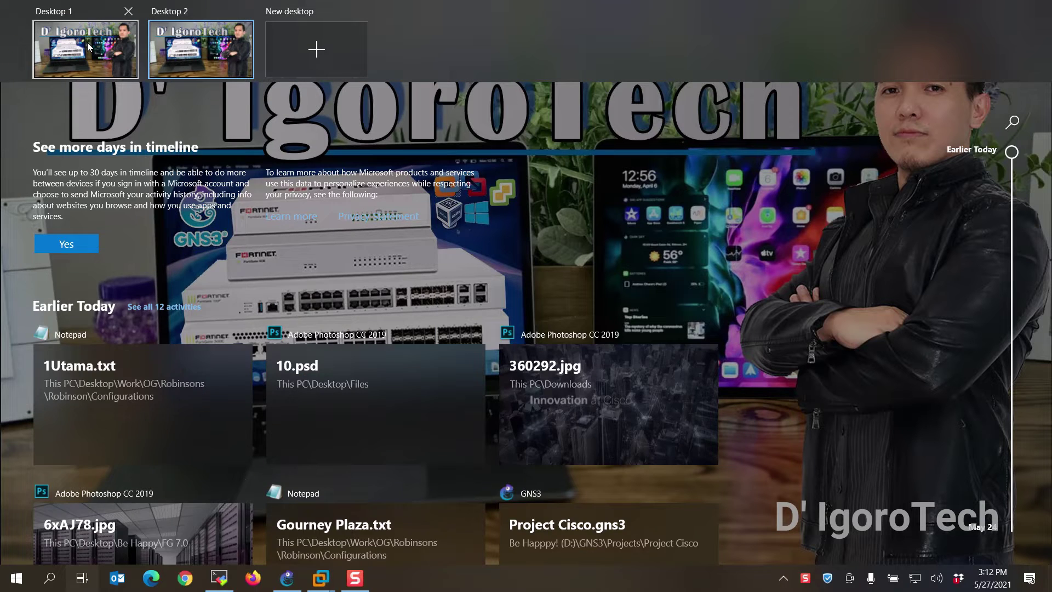
# Add four more virtual desktops, Desktop 3 through Desktop 6
pyautogui.moveTo(87, 42)
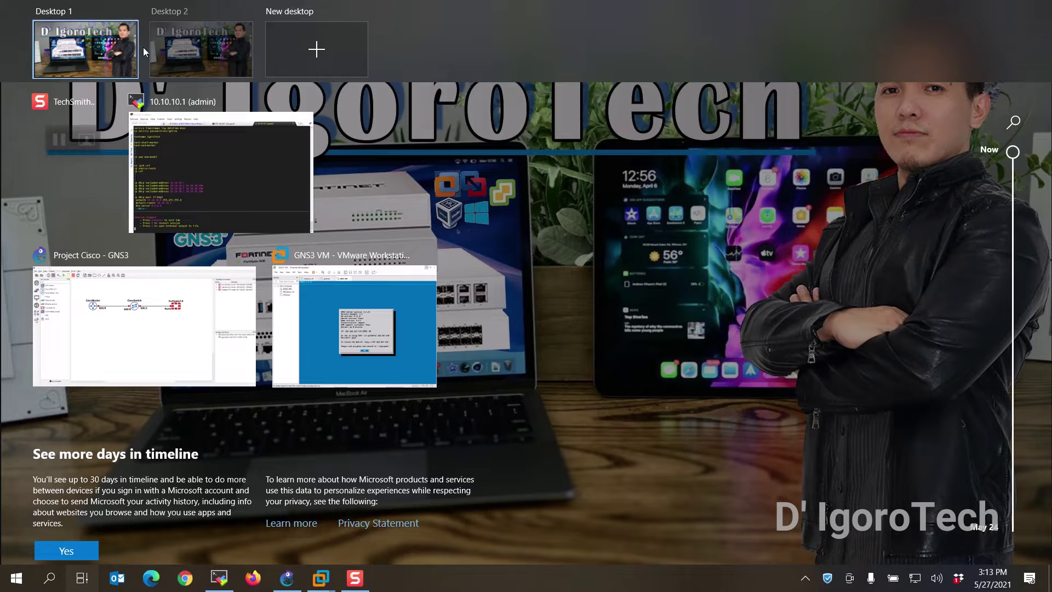
pyautogui.moveTo(225, 49)
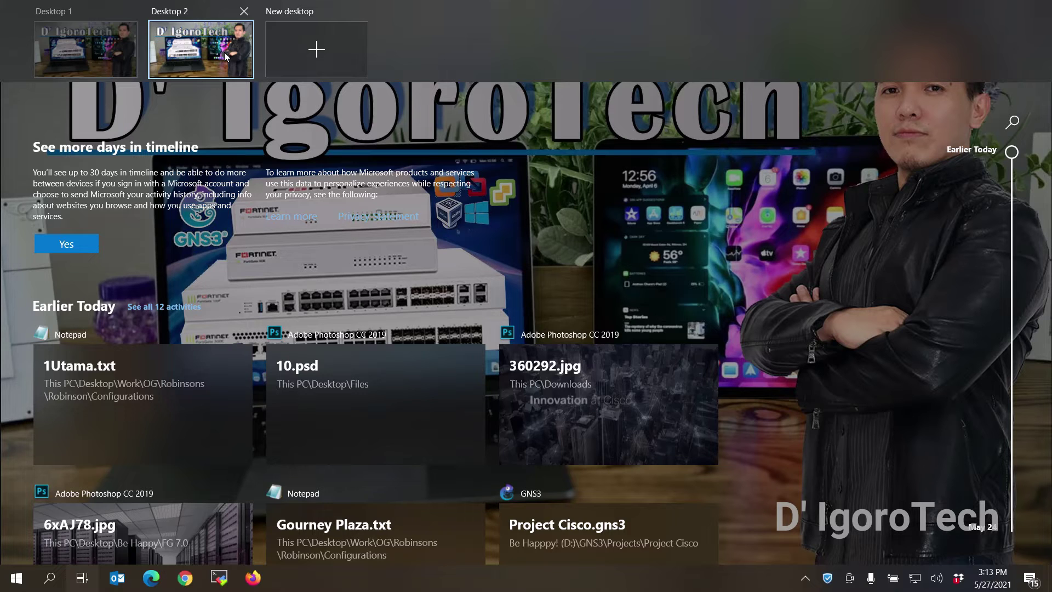
pyautogui.click(303, 52)
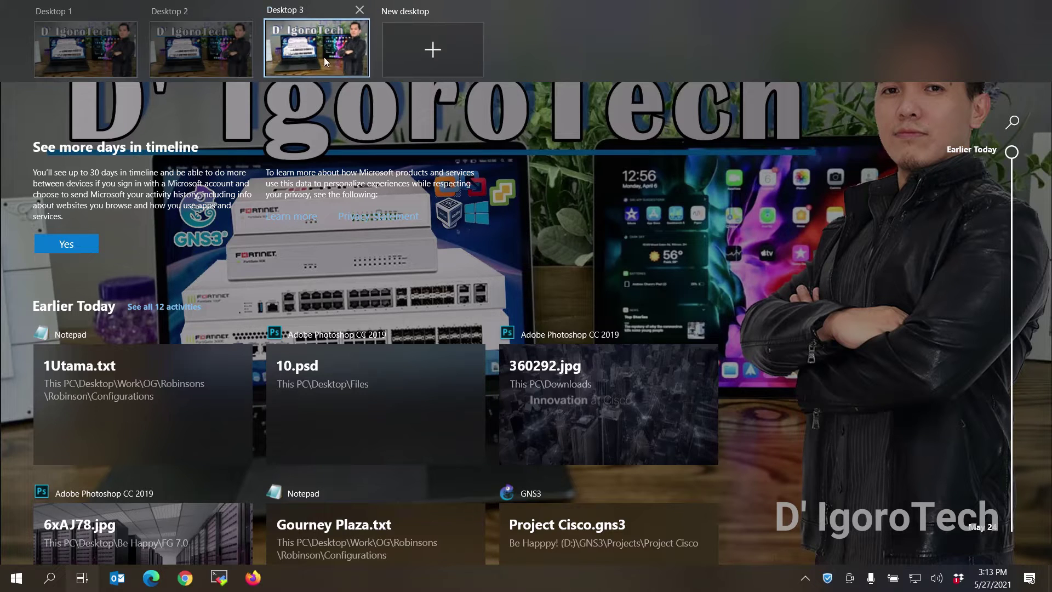
pyautogui.click(402, 57)
pyautogui.click(568, 70)
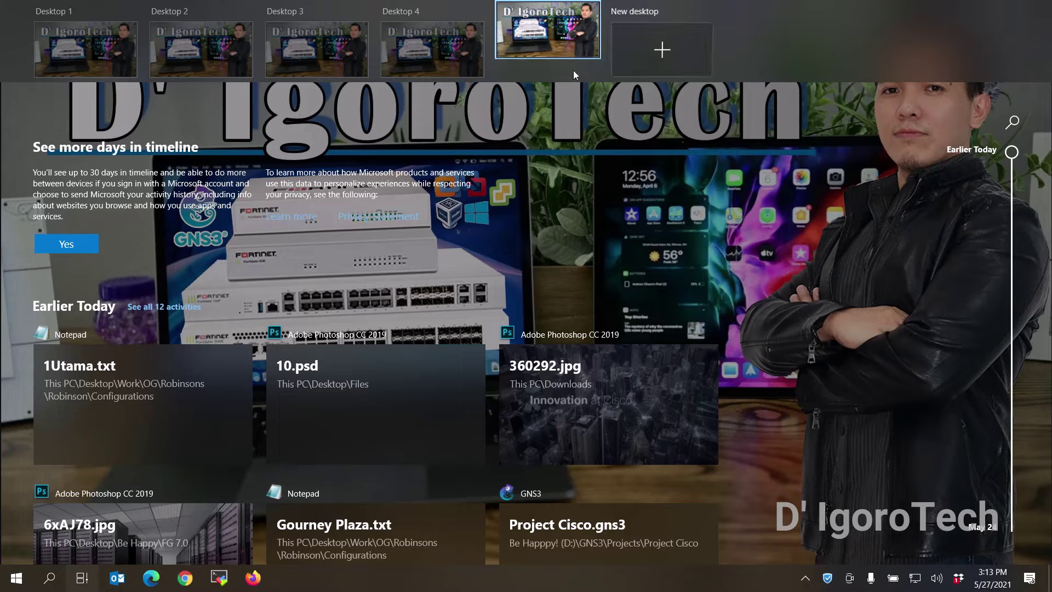
pyautogui.click(637, 62)
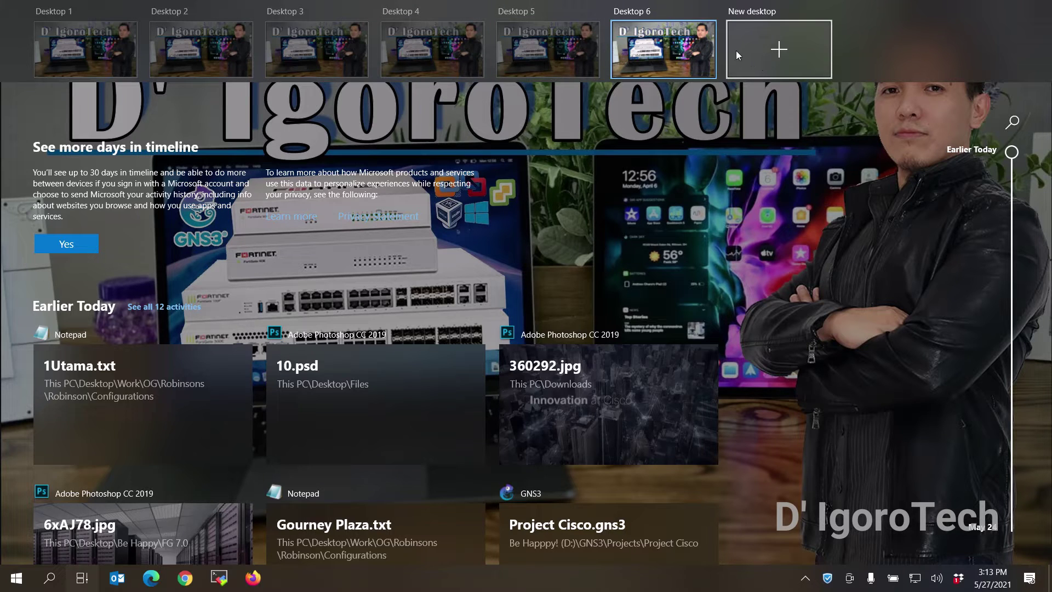
# Close Desktops 6, 5, 4 and 3, leaving only Desktop 1 and Desktop 2
pyautogui.click(706, 11)
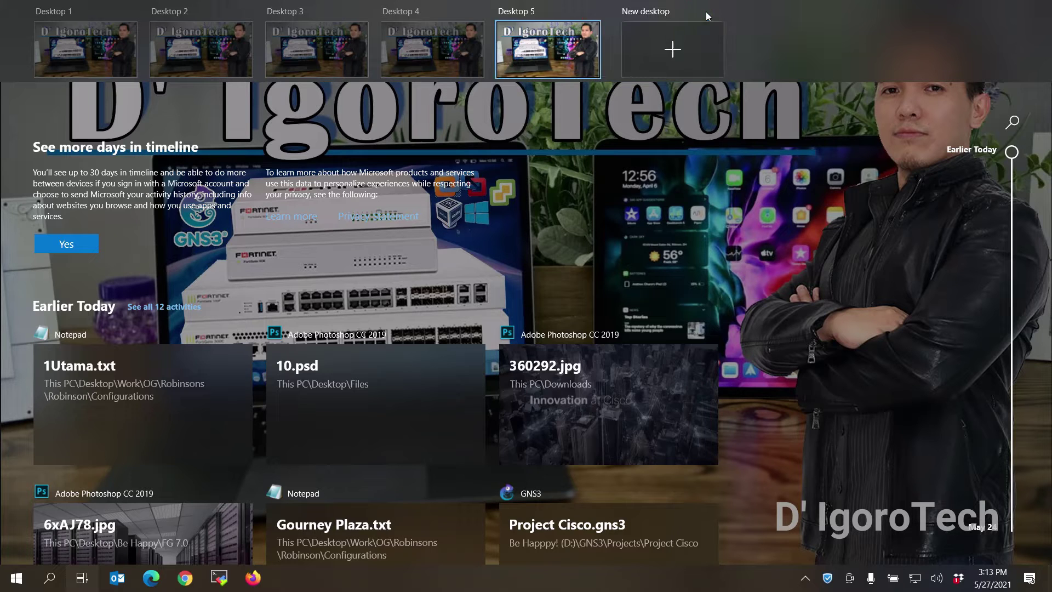
pyautogui.click(591, 12)
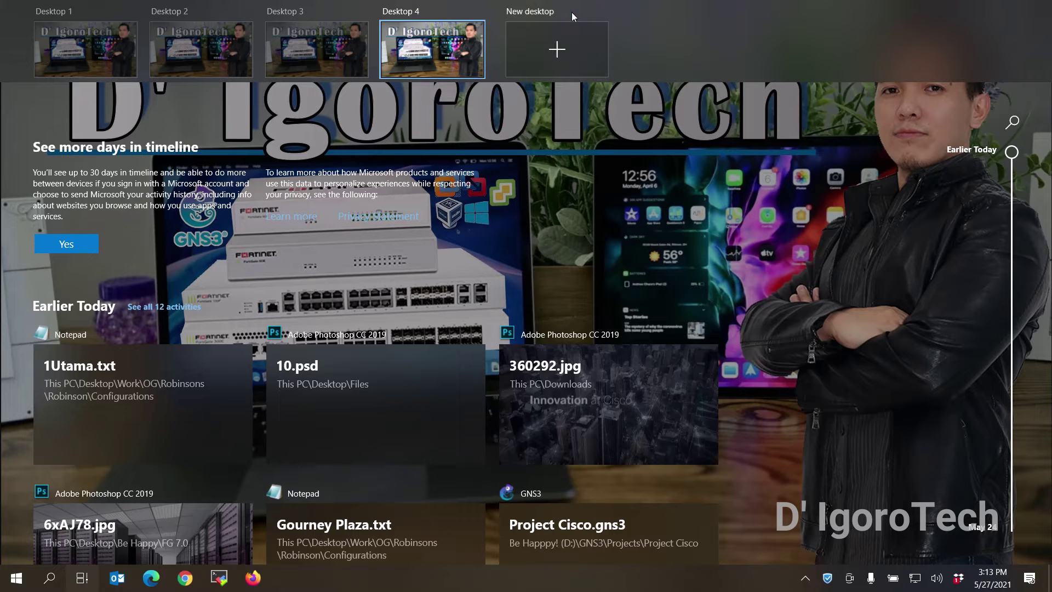
pyautogui.click(475, 12)
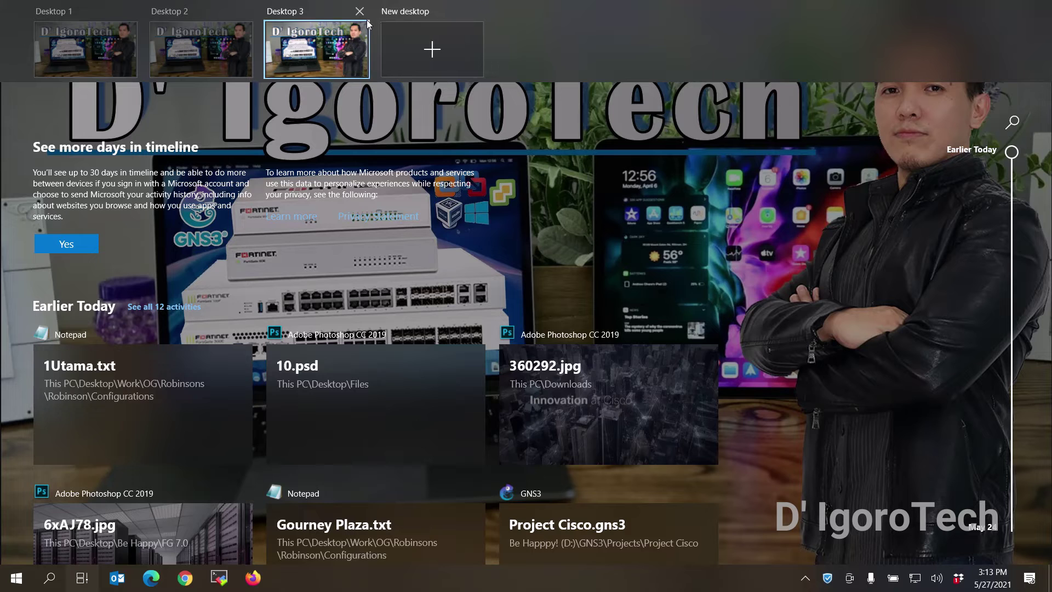
pyautogui.click(359, 11)
# On Desktop 2, create a New folder and move it lower, beside the laptop
pyautogui.moveTo(224, 64)
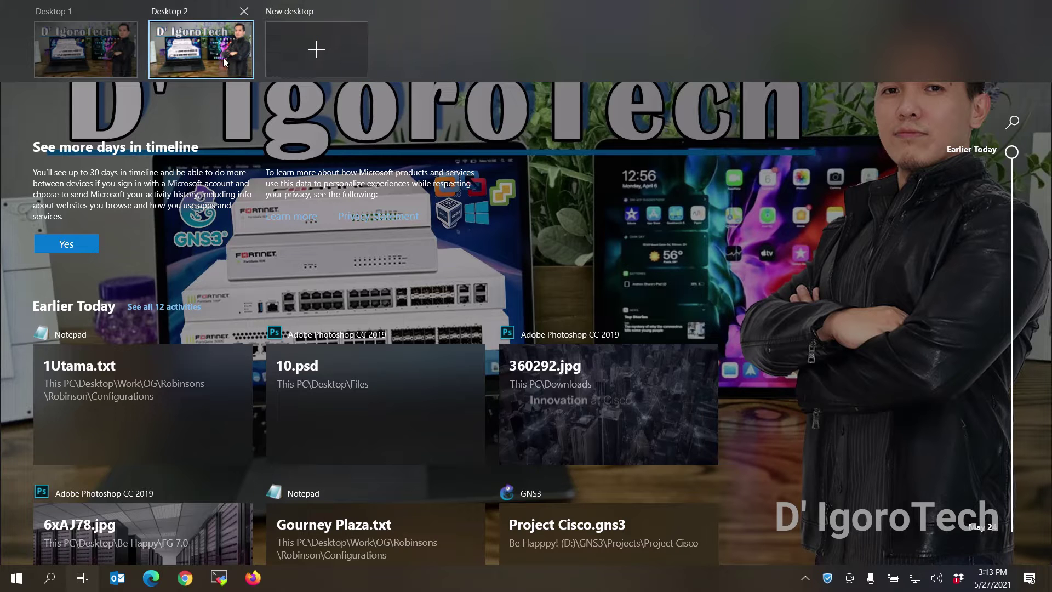
pyautogui.click(222, 57)
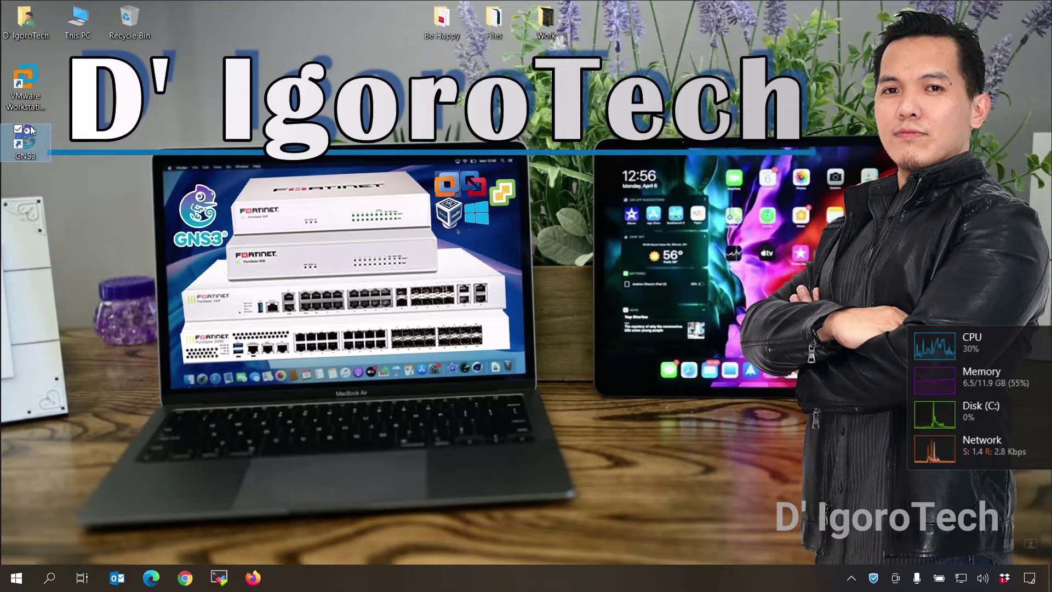
pyautogui.click(25, 88)
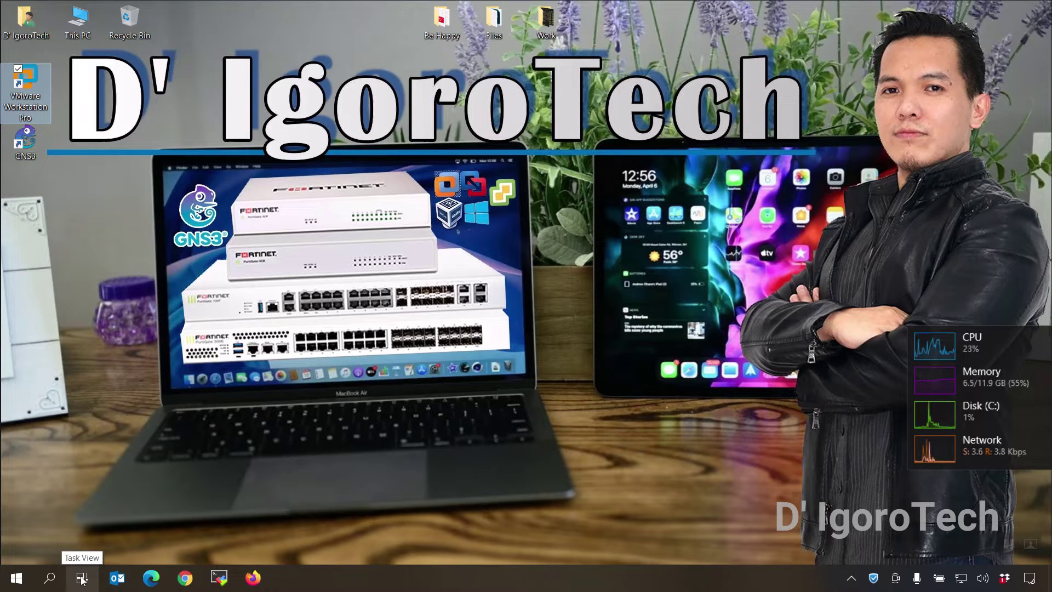
pyautogui.rightClick(383, 325)
pyautogui.moveTo(322, 477)
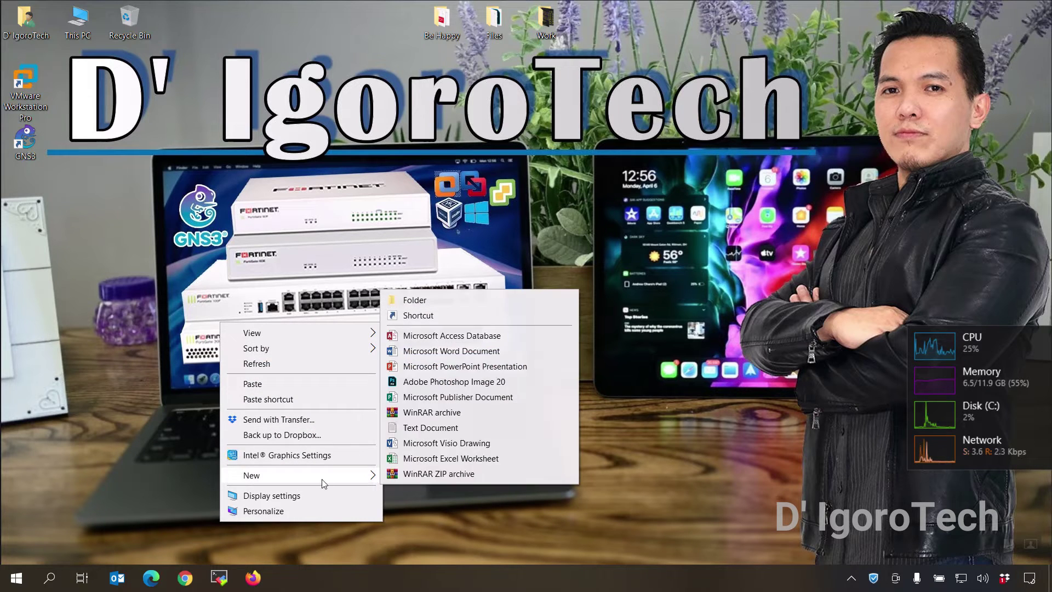
pyautogui.click(438, 300)
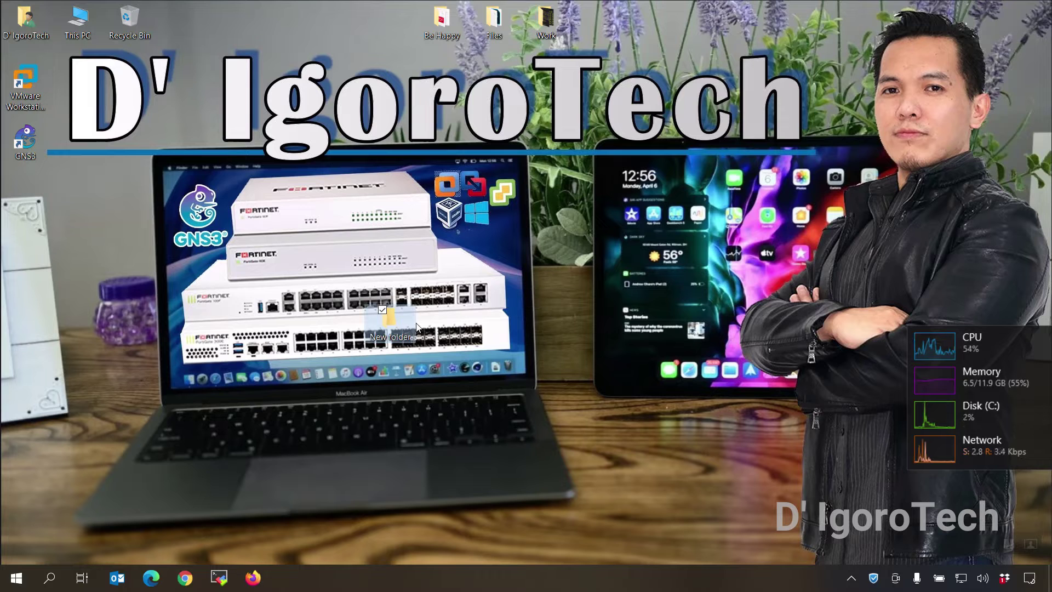
pyautogui.moveTo(631, 416); pyautogui.dragTo(636, 440)
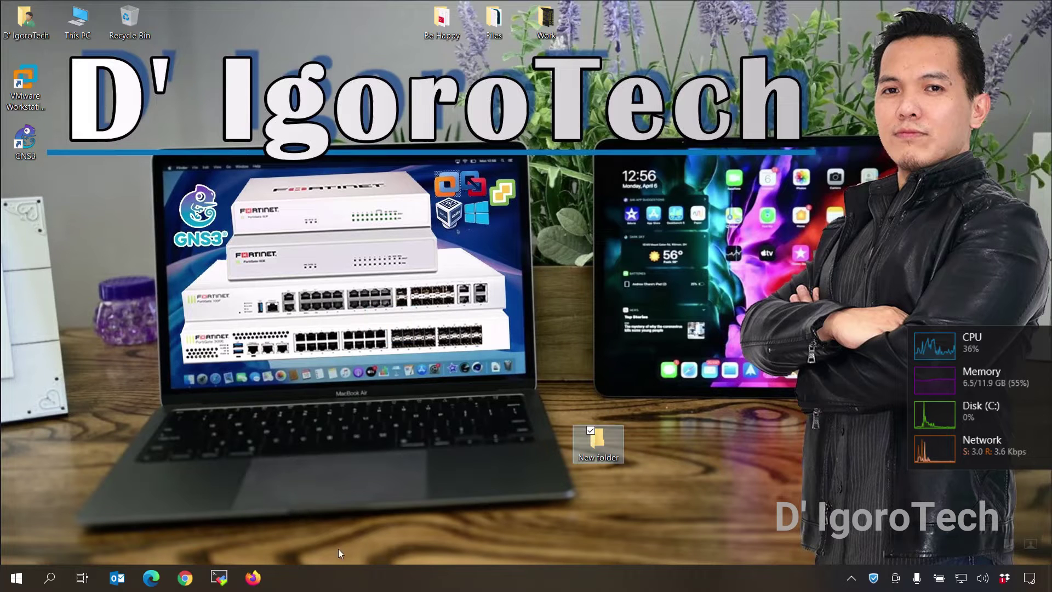
# Through Task View, switch to the Work desktop and then back to Desktop 2
pyautogui.click(82, 578)
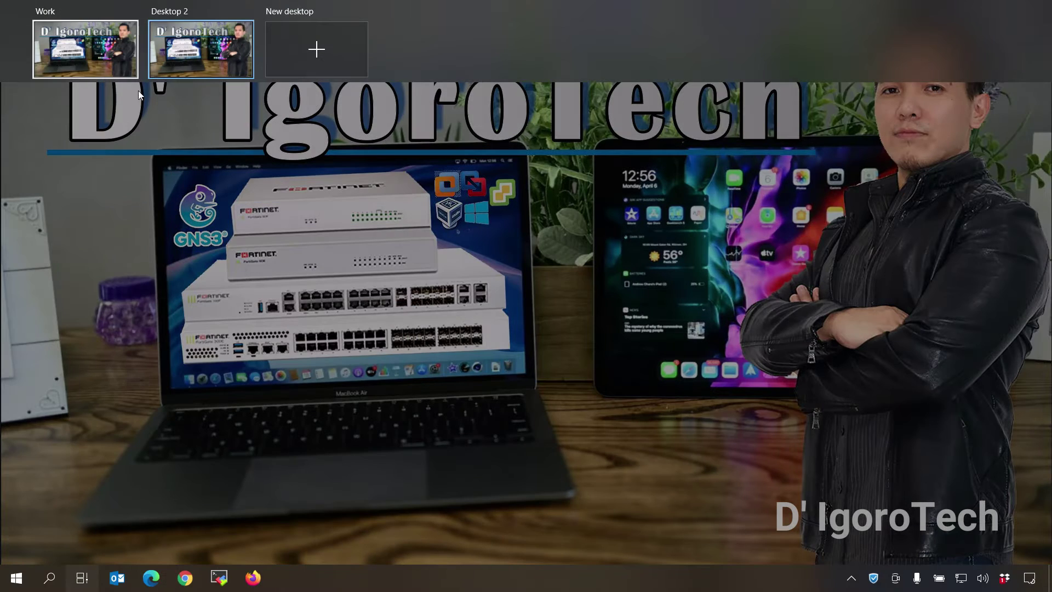
pyautogui.click(590, 466)
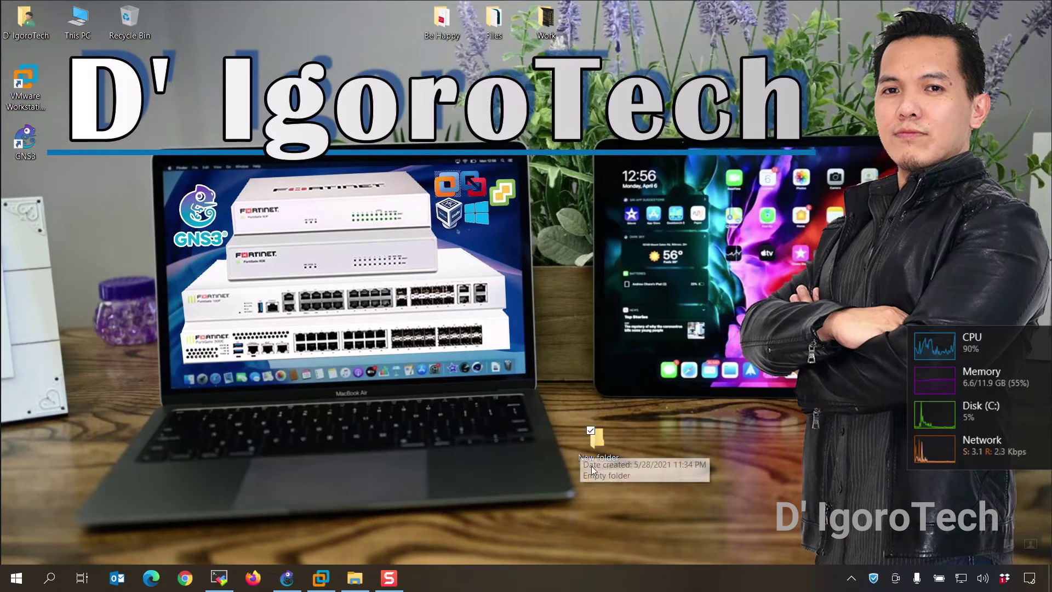
pyautogui.press('super+Tab')
pyautogui.click(181, 33)
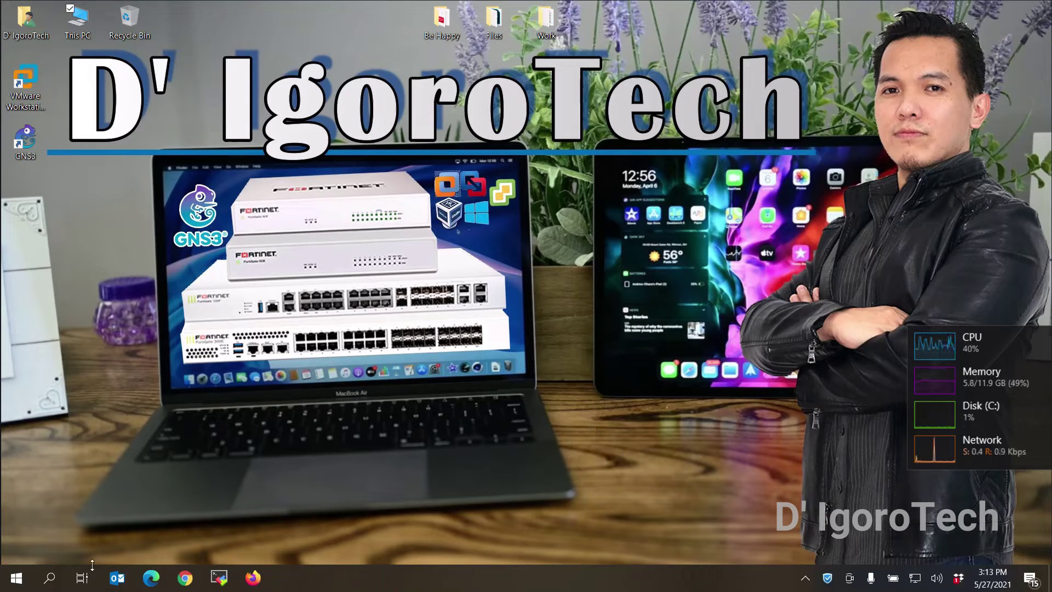
# On Desktop 1, view the terminal and GNS3 Project Cisco windows, then return to empty Desktop 2
pyautogui.click(88, 575)
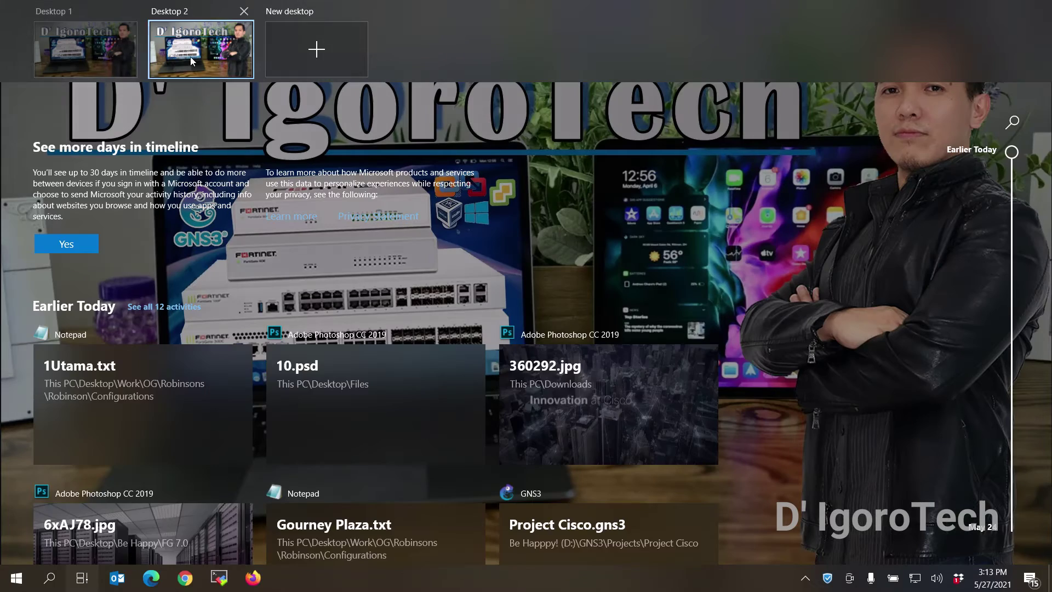
pyautogui.click(100, 48)
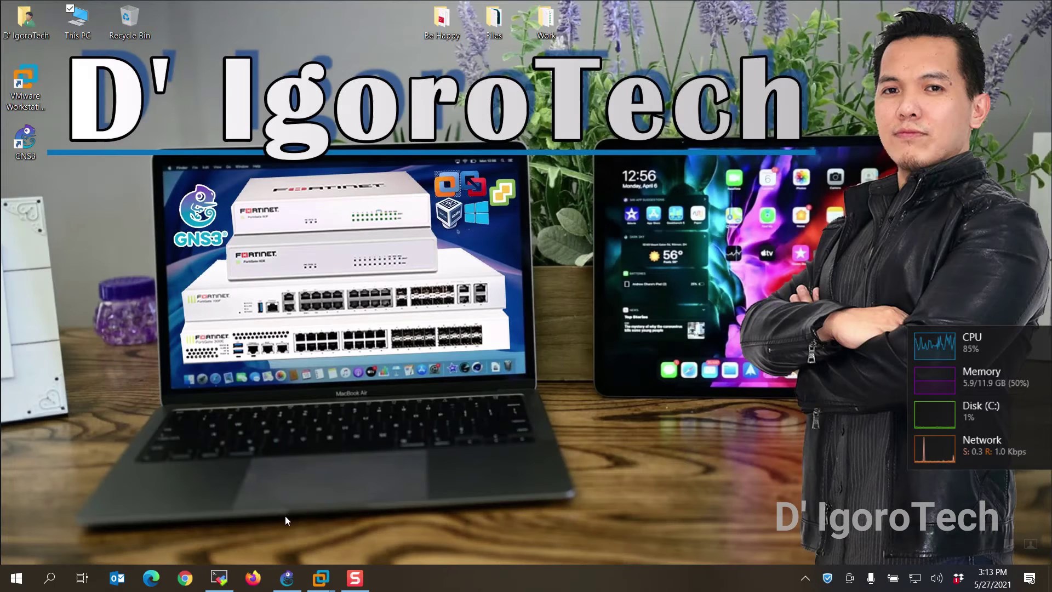
pyautogui.click(235, 584)
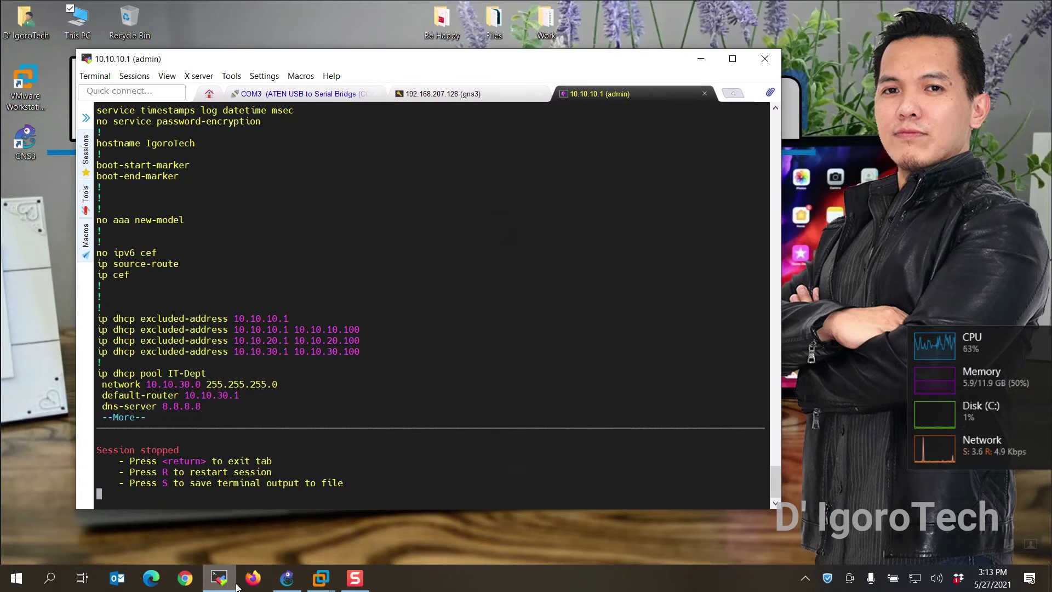
pyautogui.click(291, 586)
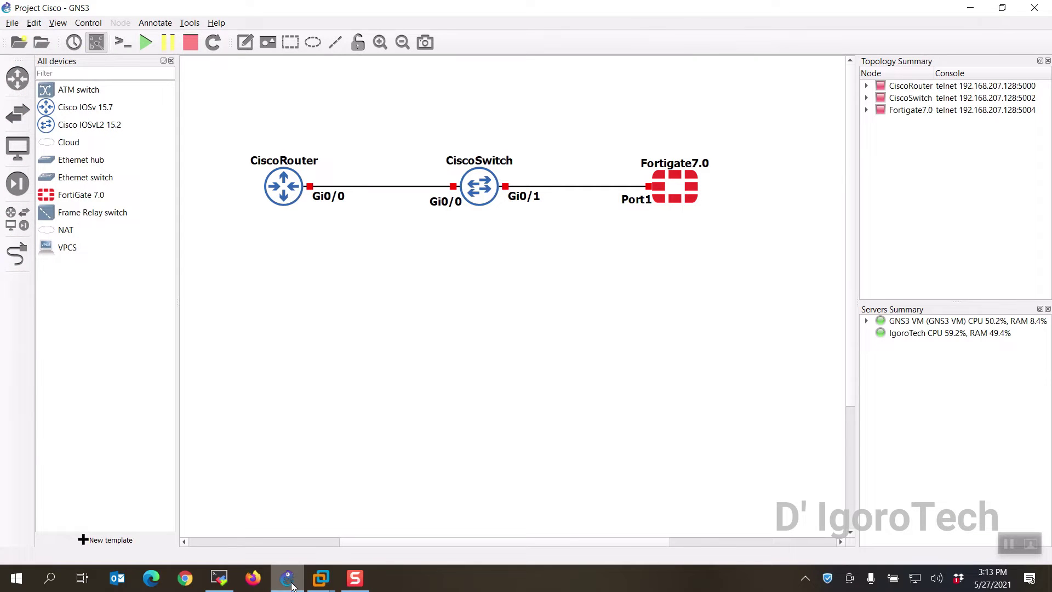
pyautogui.click(290, 584)
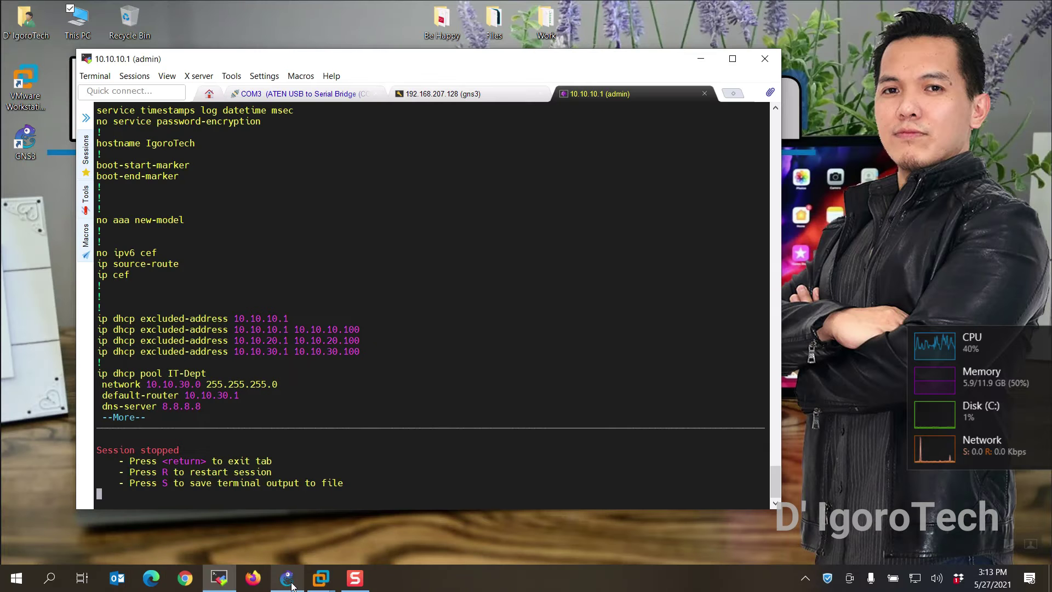
pyautogui.click(82, 578)
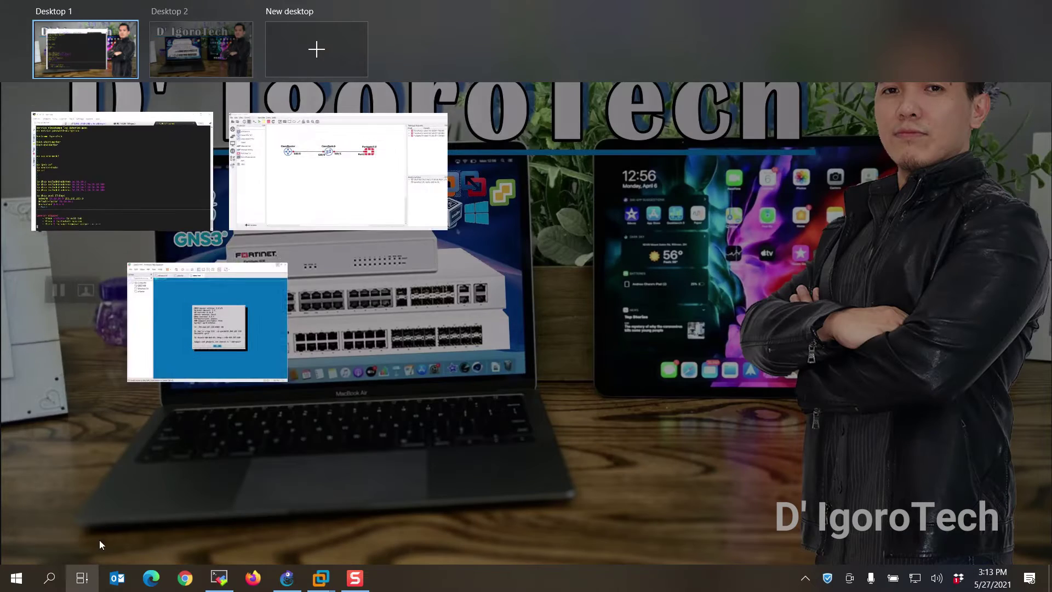
pyautogui.click(211, 57)
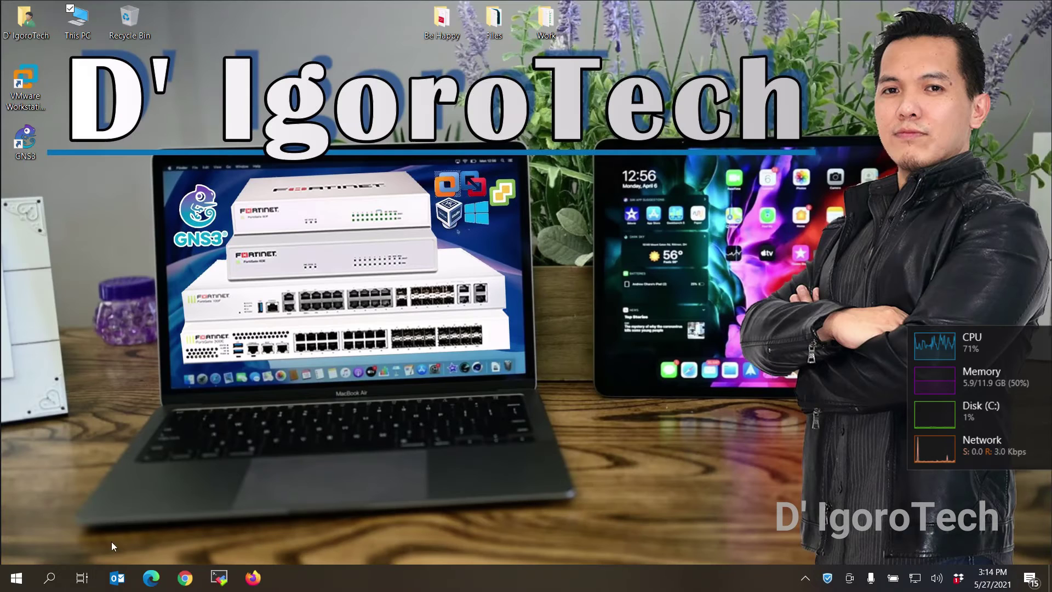
# Launch Photoshop CC 2019, open 10.psd from Recent, then switch back to Desktop 1
pyautogui.click(16, 577)
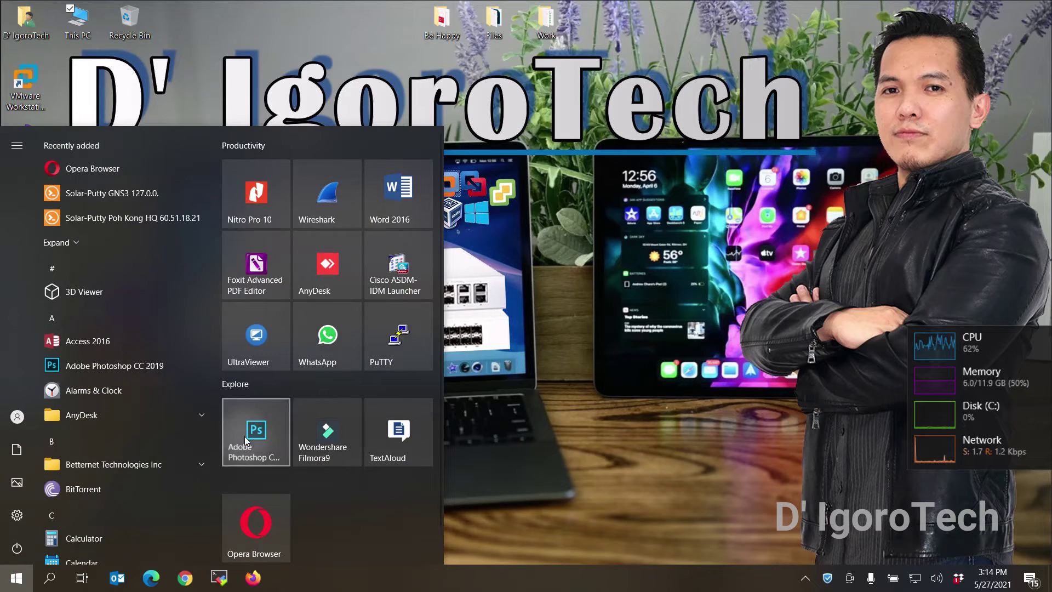
pyautogui.click(256, 433)
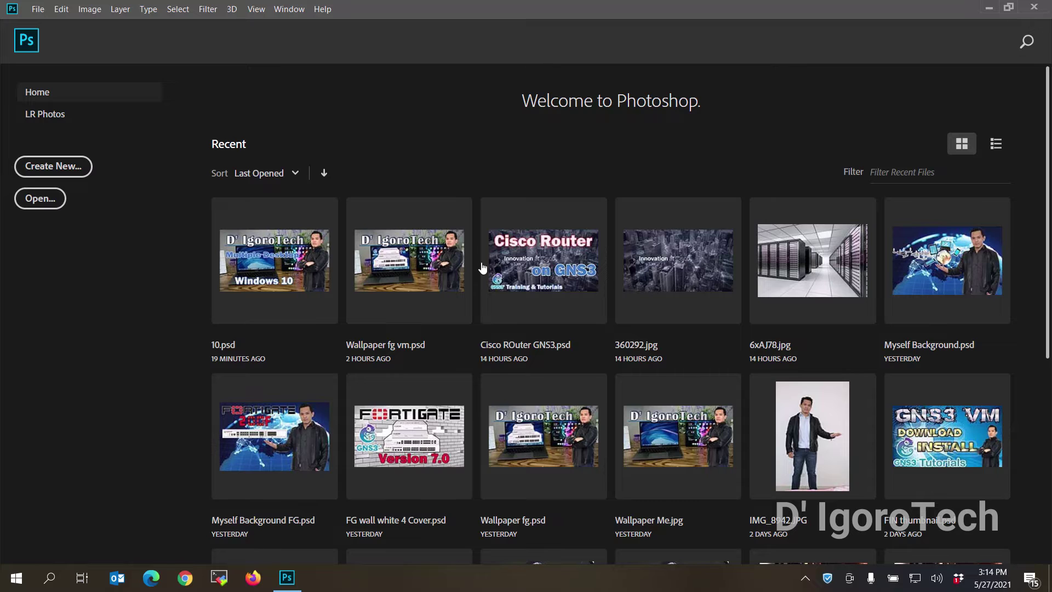
pyautogui.click(311, 251)
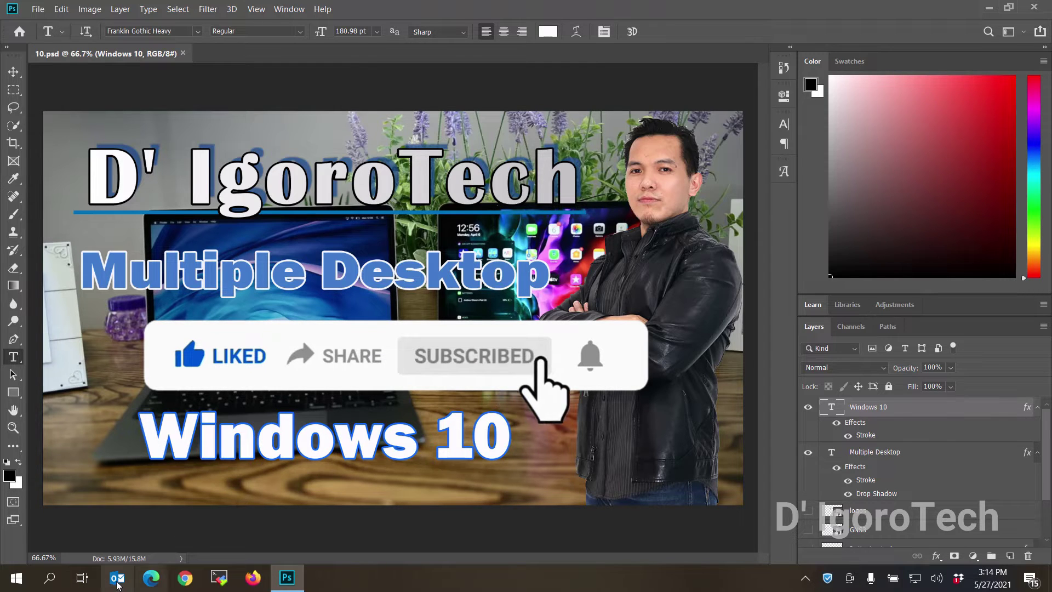
pyautogui.click(82, 580)
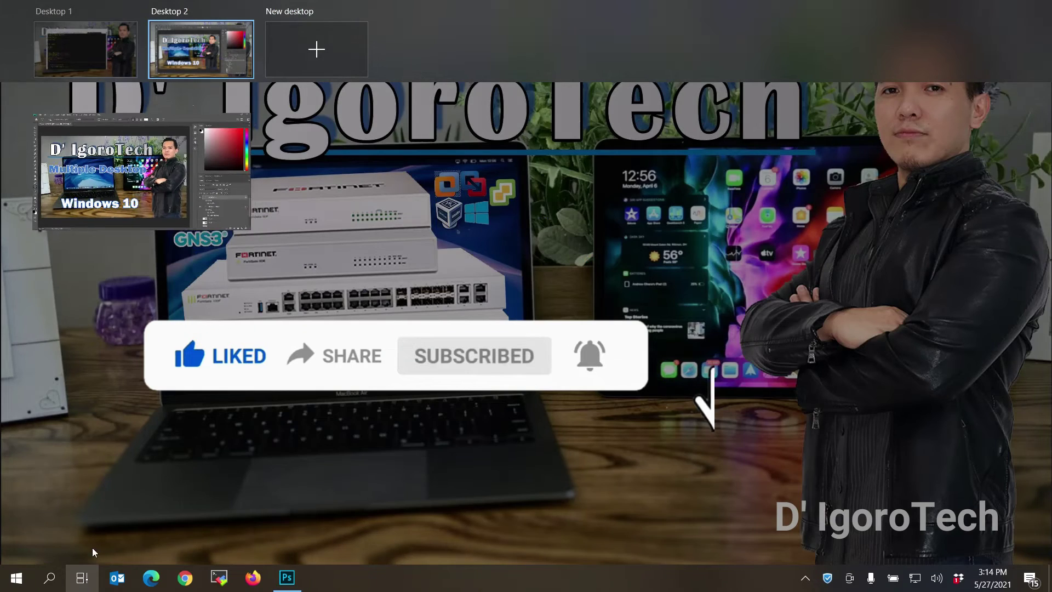
pyautogui.click(96, 68)
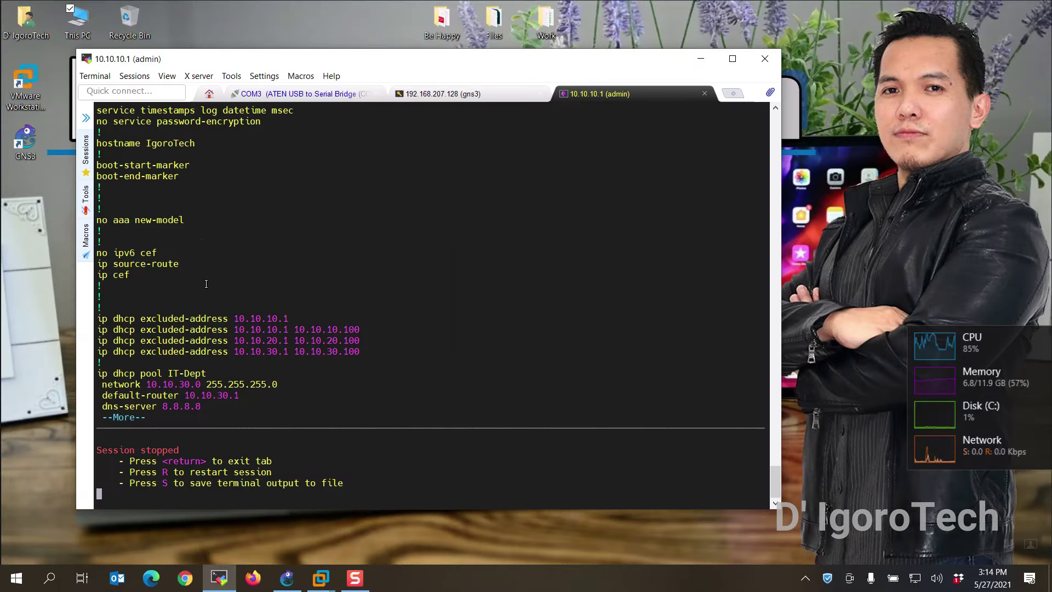
# In Task View, drag the GNS3 Project Cisco and GNS3 VM windows onto Desktop 2
pyautogui.click(287, 578)
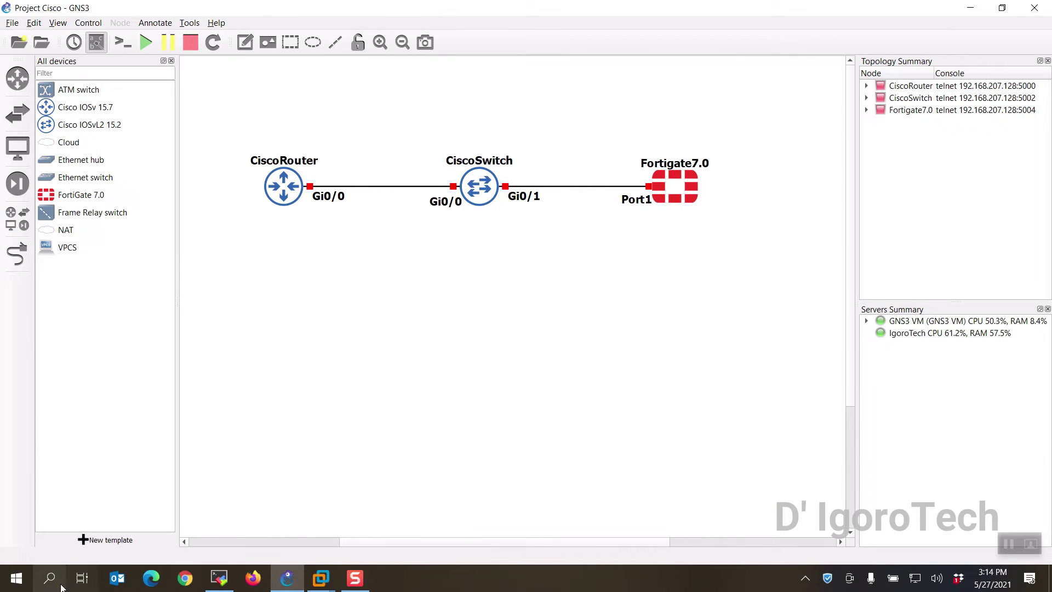
pyautogui.click(82, 577)
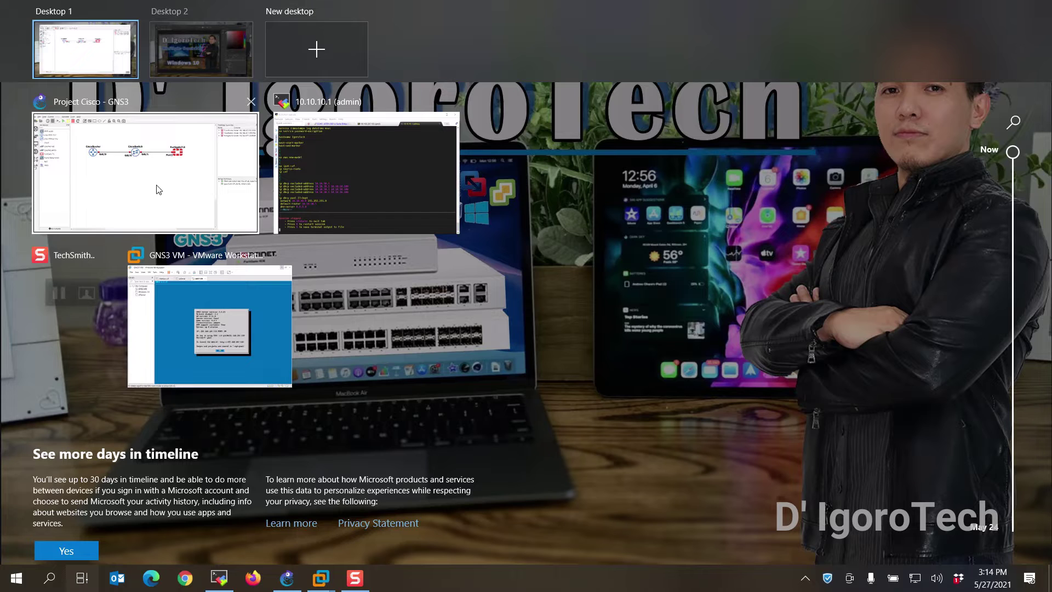
pyautogui.moveTo(158, 190); pyautogui.dragTo(237, 58)
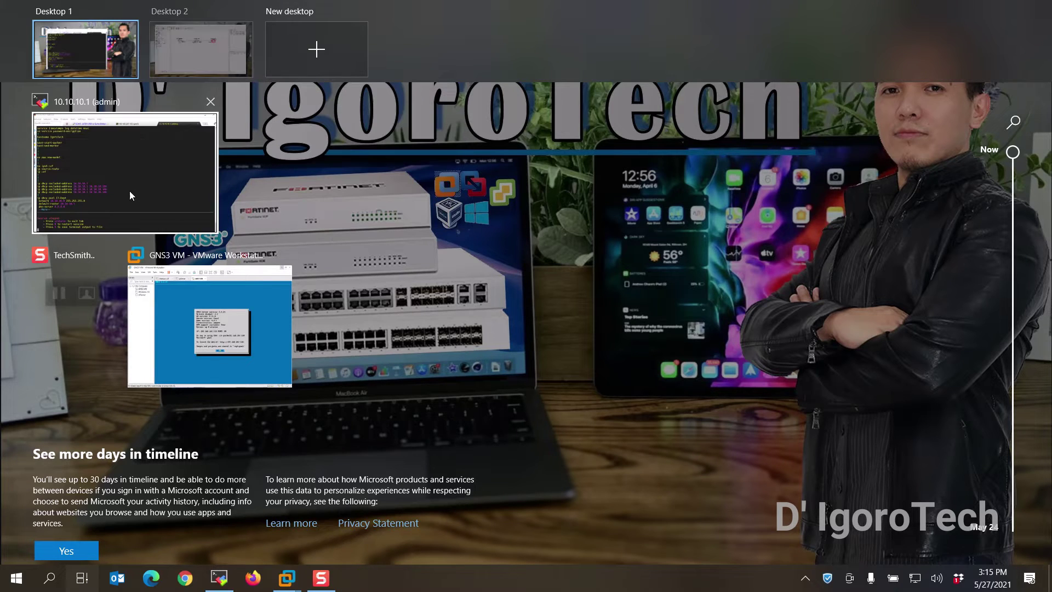
pyautogui.moveTo(174, 316); pyautogui.dragTo(189, 58)
pyautogui.press('Escape')
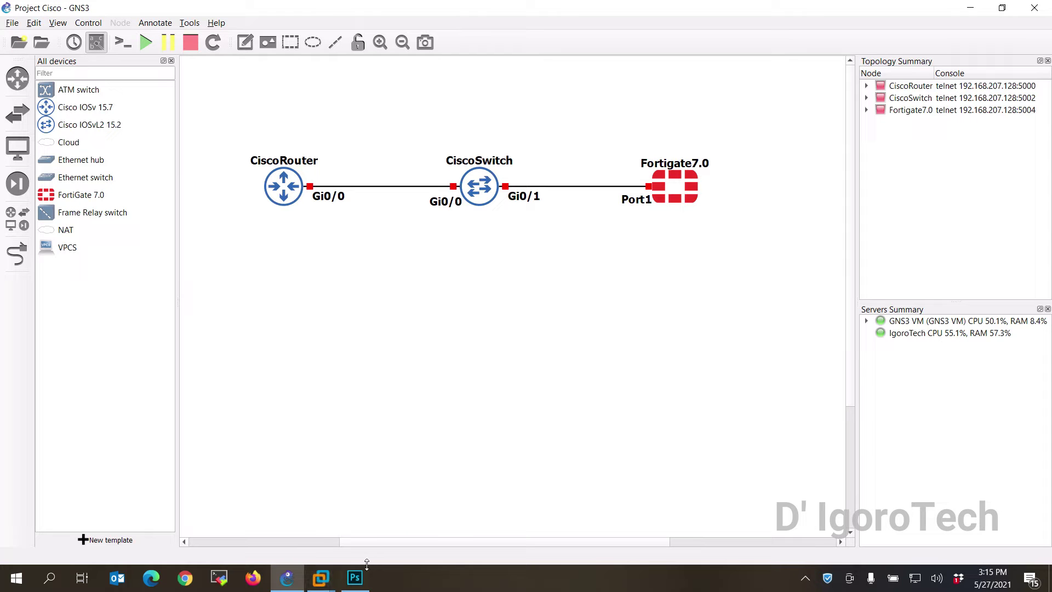
# Show and then hide Photoshop from the taskbar so GNS3 is visible again
pyautogui.click(356, 578)
pyautogui.click(356, 577)
pyautogui.click(82, 577)
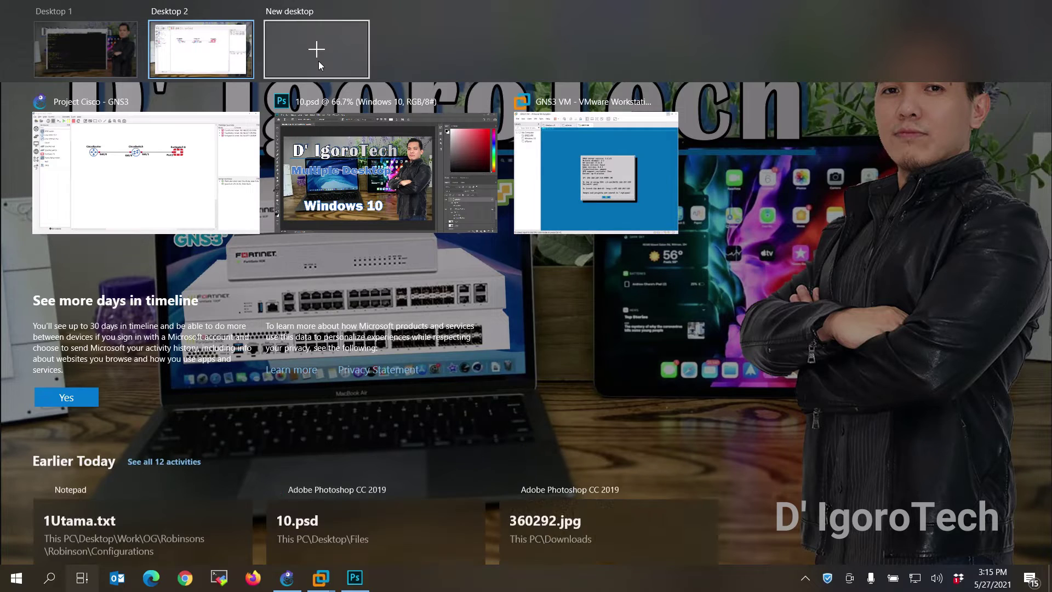
# Create Desktop 3, switch to it and launch Opera Browser there
pyautogui.click(318, 61)
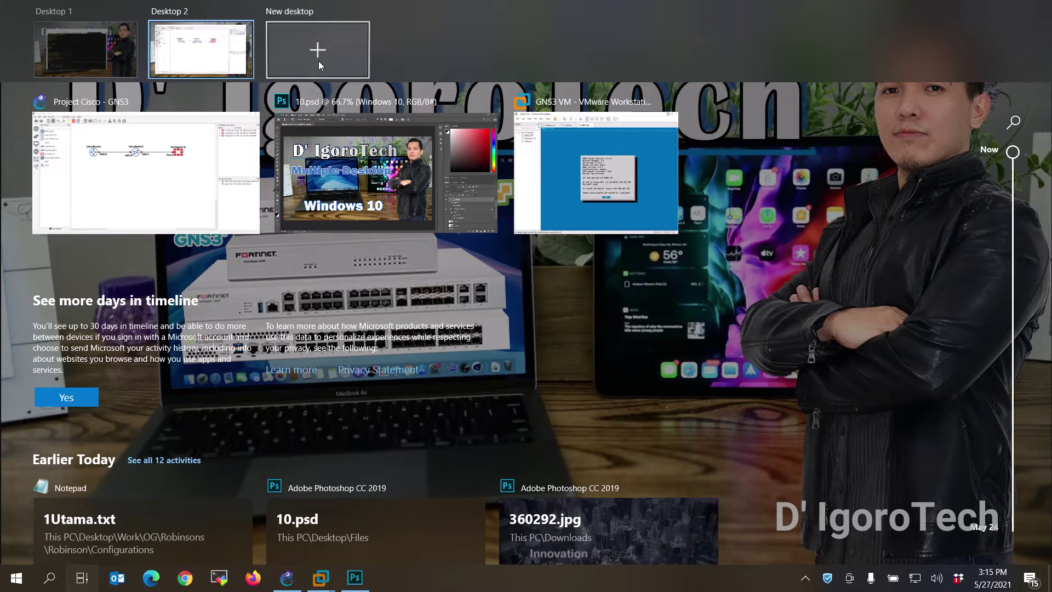
pyautogui.click(336, 60)
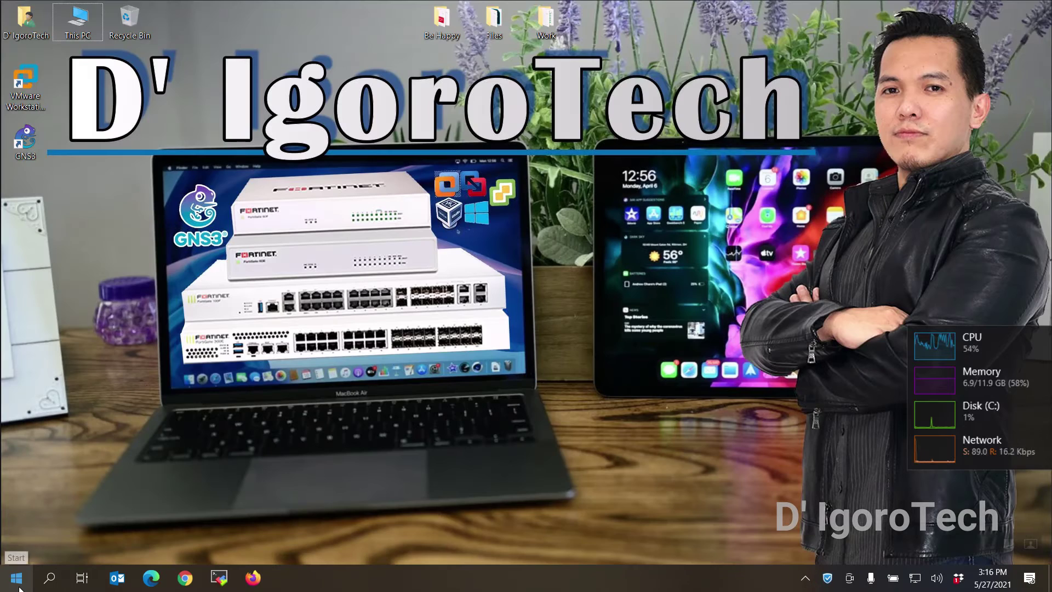
pyautogui.click(17, 581)
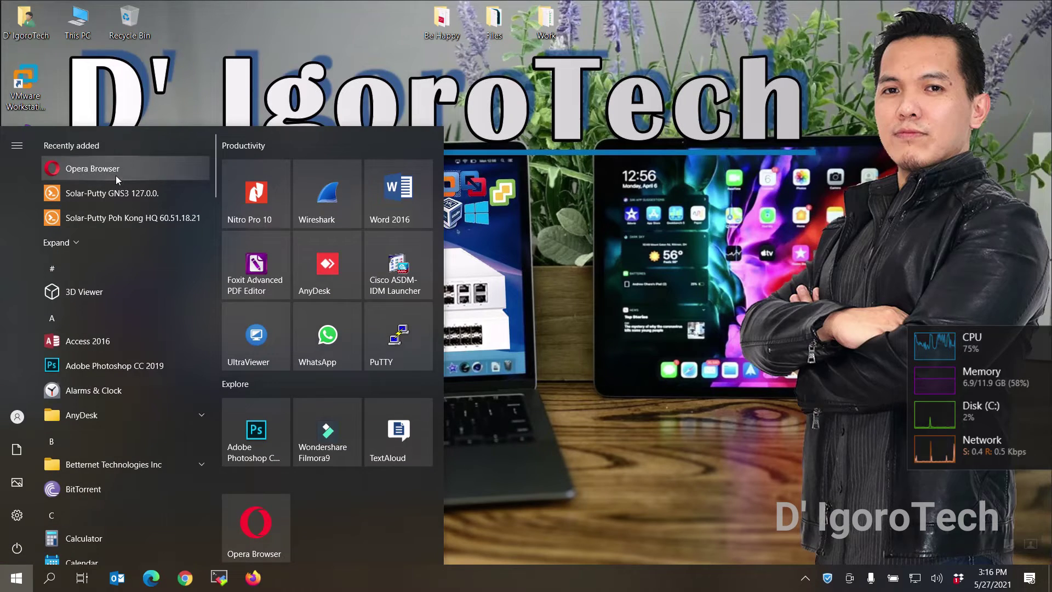
pyautogui.click(116, 174)
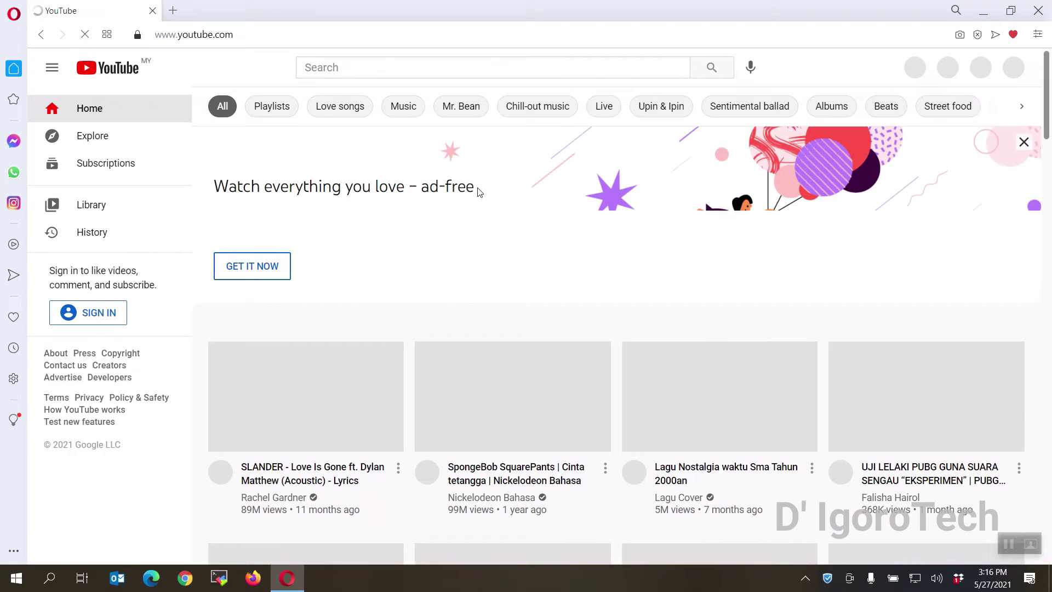
pyautogui.click(82, 578)
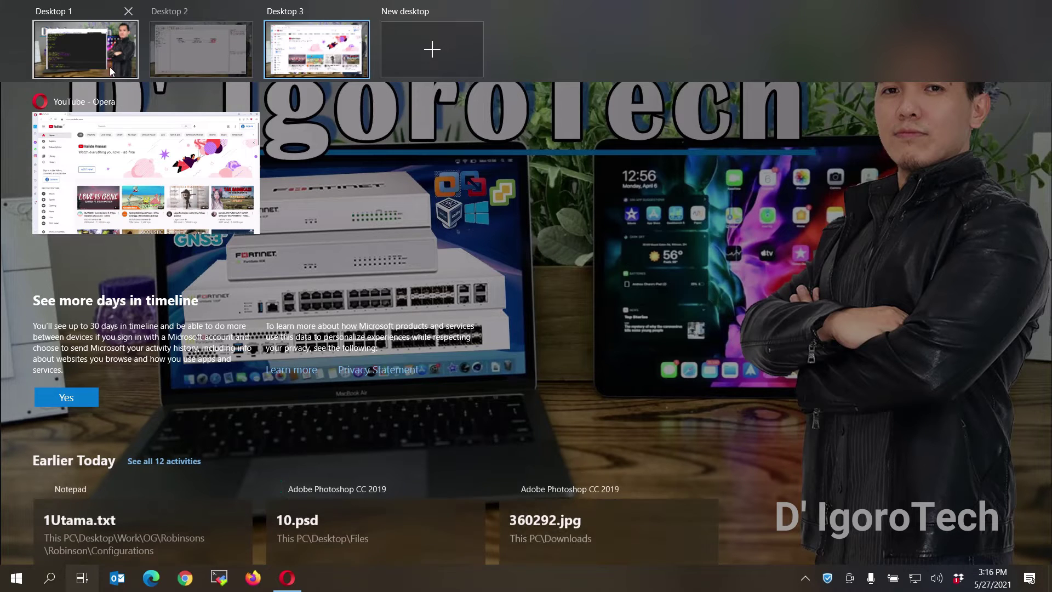
# Rename Desktop 1 to Work and Desktop 2 to Editing
pyautogui.moveTo(84, 48)
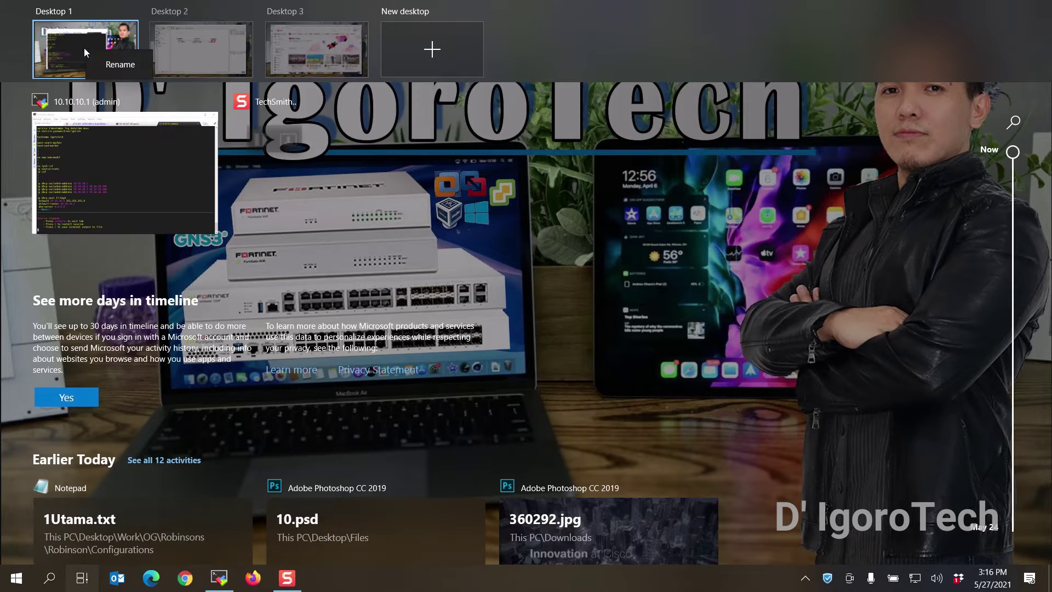
pyautogui.click(113, 61)
pyautogui.write('Work')
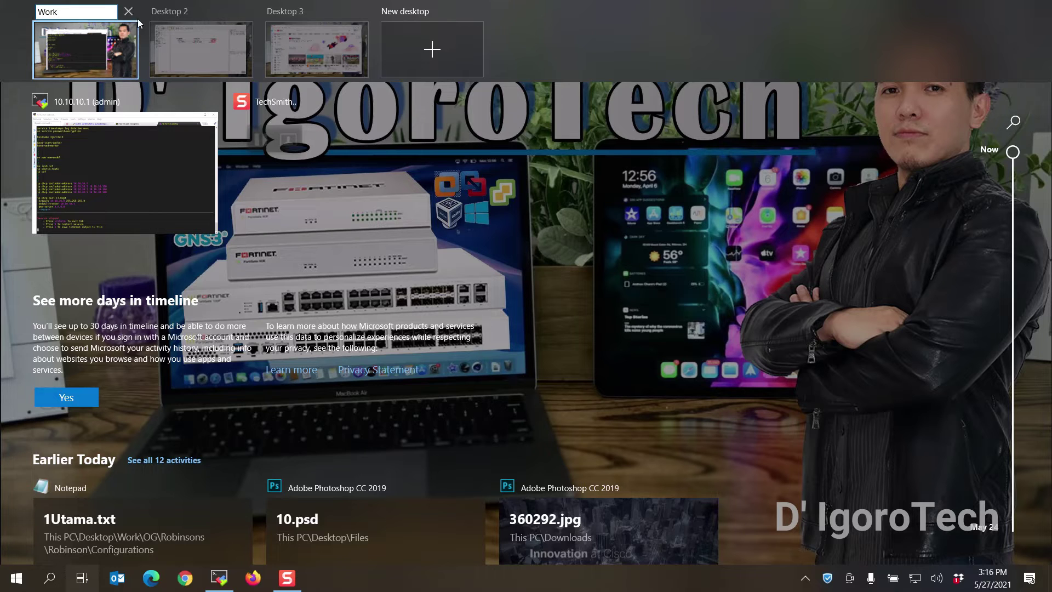
pyautogui.moveTo(185, 36)
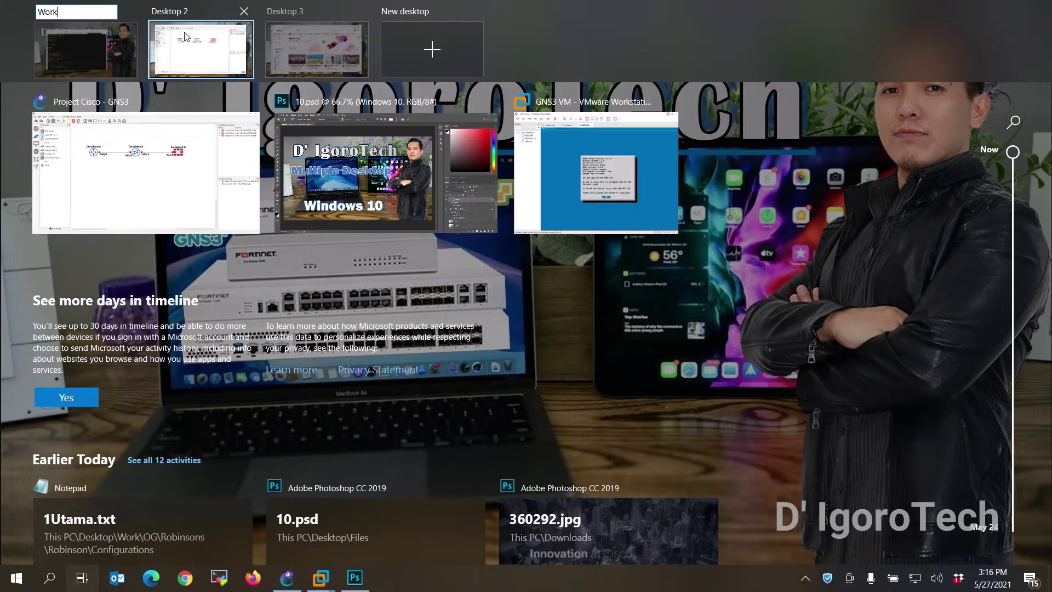
pyautogui.press('Return')
pyautogui.press('F2')
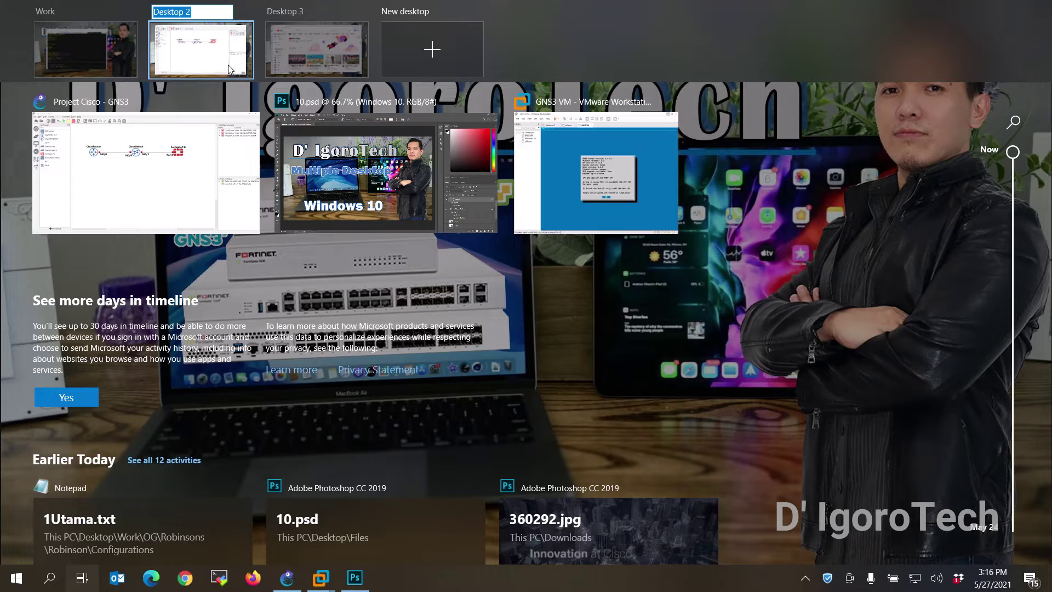
pyautogui.write('Editing')
pyautogui.moveTo(296, 49)
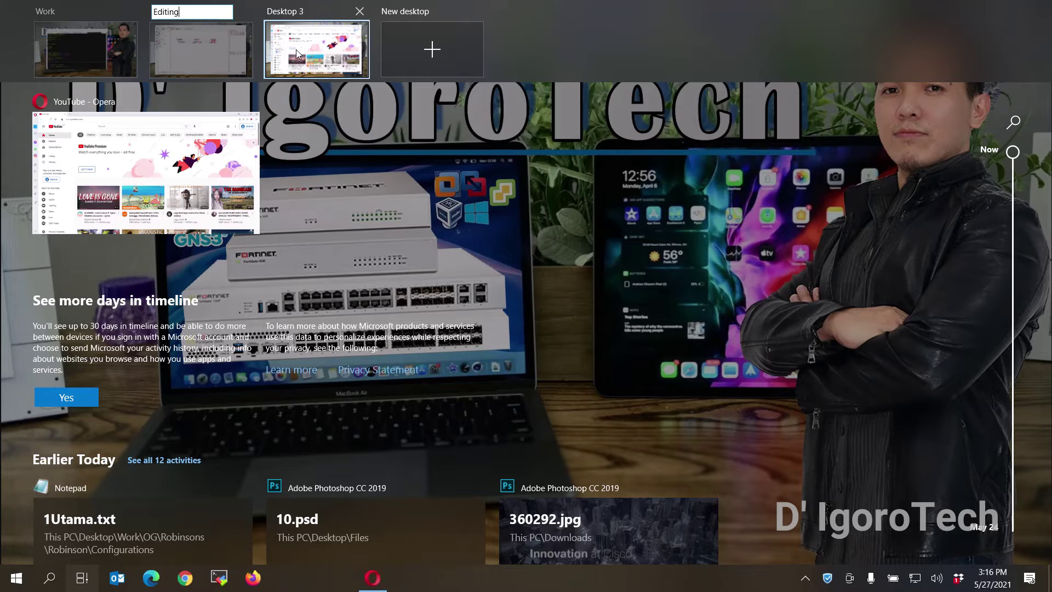
pyautogui.press('Return')
# Rename Desktop 3 to Streaming, then switch to the Work desktop
pyautogui.click(341, 69)
pyautogui.write('S')
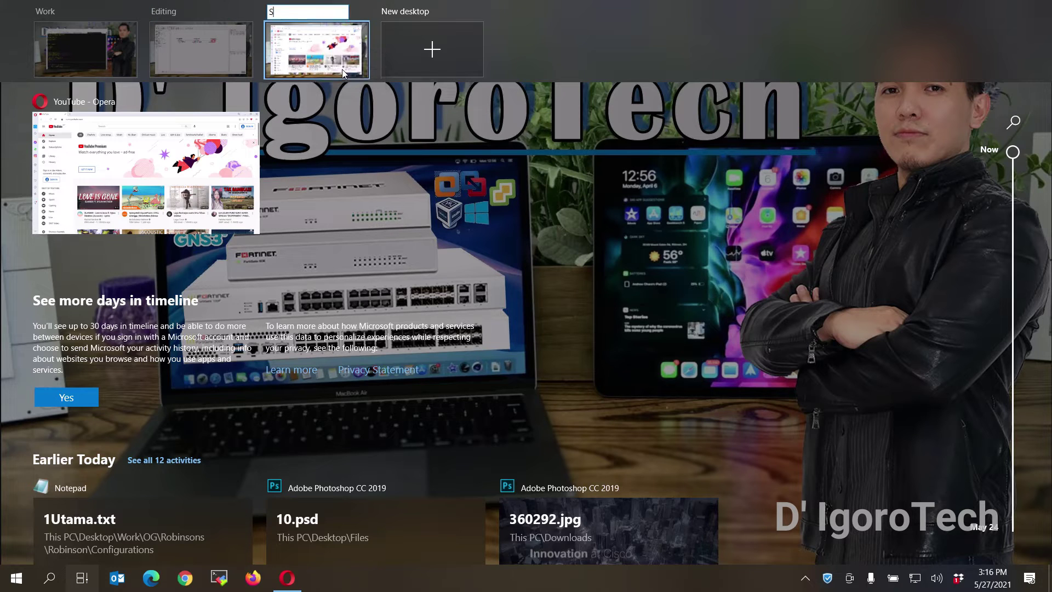
pyautogui.write('treaming')
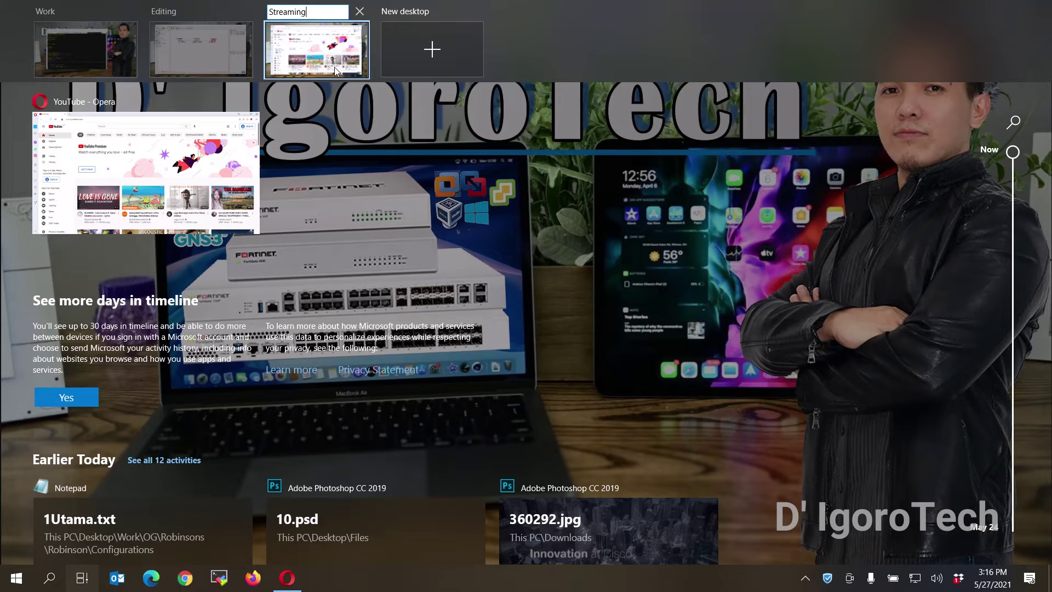
pyautogui.press('Return')
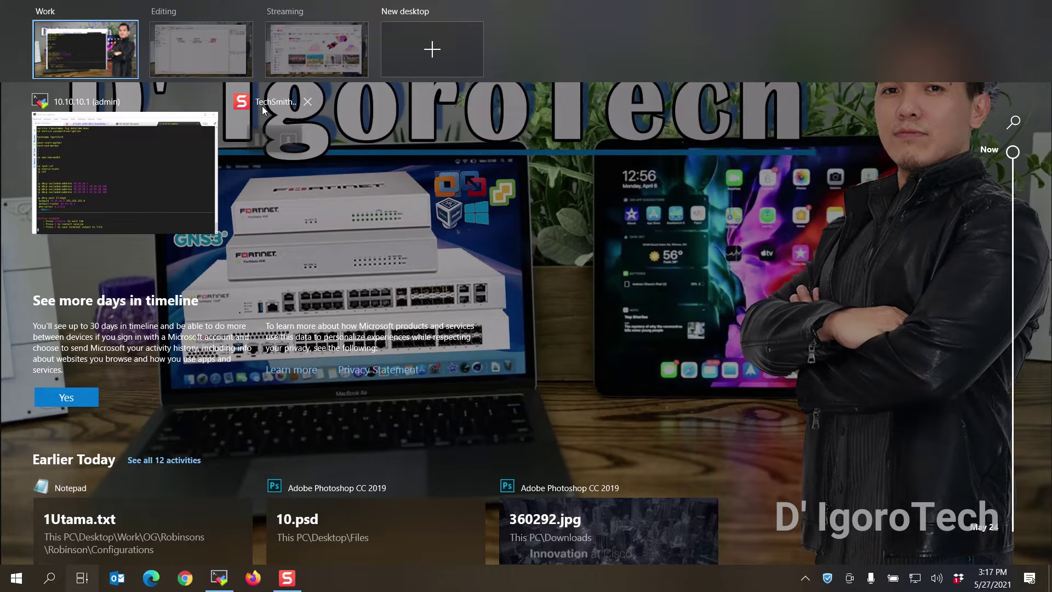
pyautogui.click(262, 110)
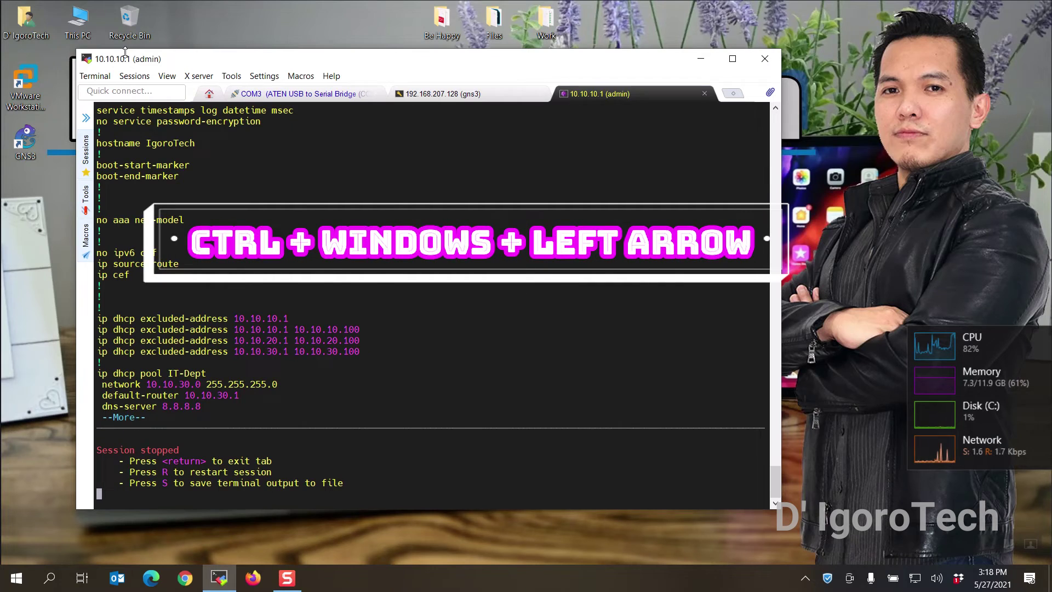
# Use Ctrl+Win+Left to reach Editing, then Ctrl+Win+Right to reach Streaming
pyautogui.press('ctrl+super+Left')
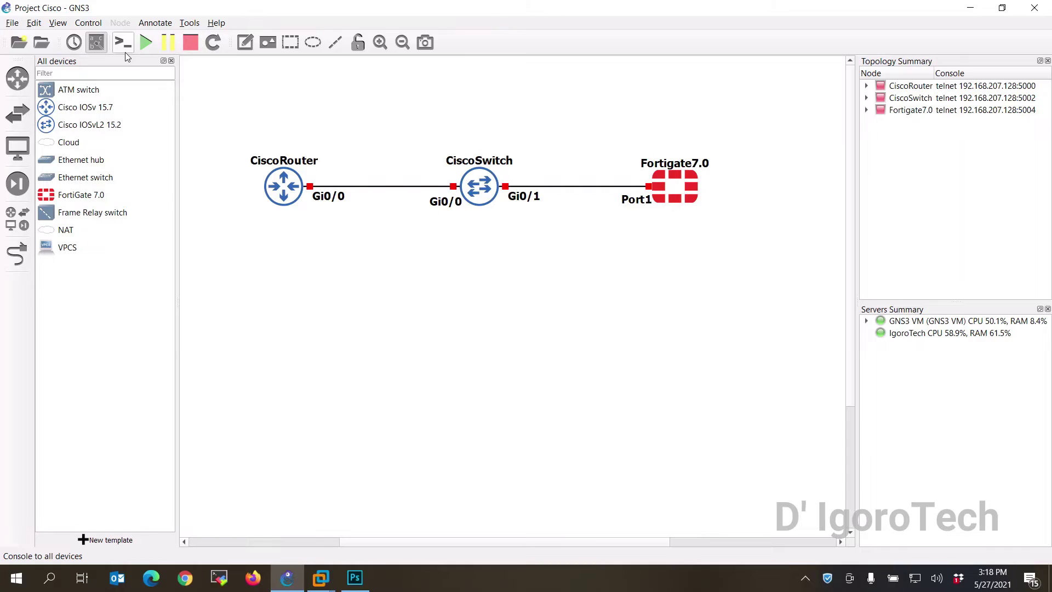
pyautogui.press('ctrl+super+Right')
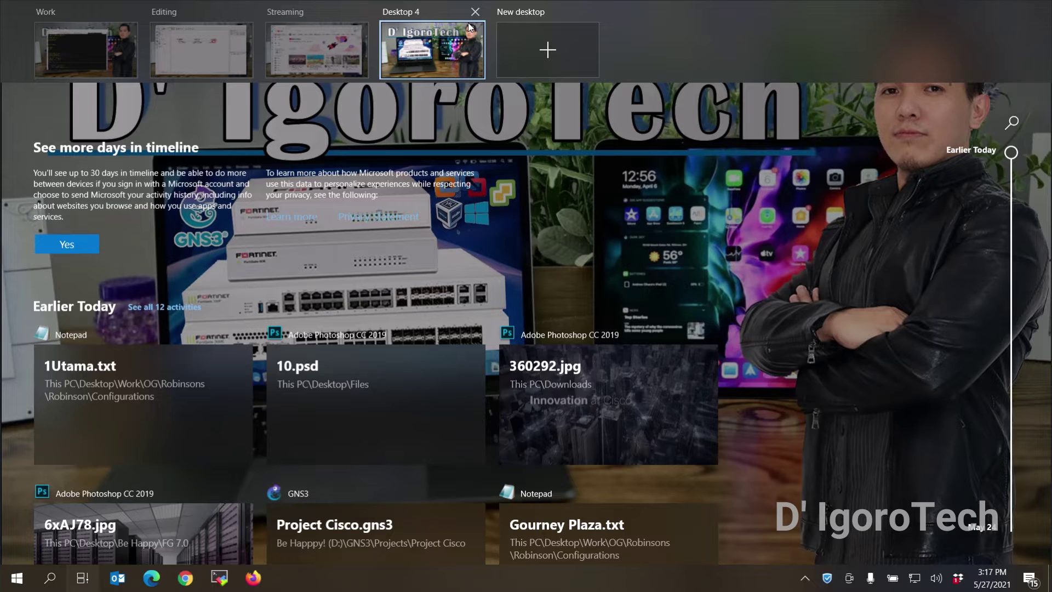
# Create Desktop 5 with Win+Ctrl+D and view it after Desktop 4 in Task View
pyautogui.press('ctrl+super+d')
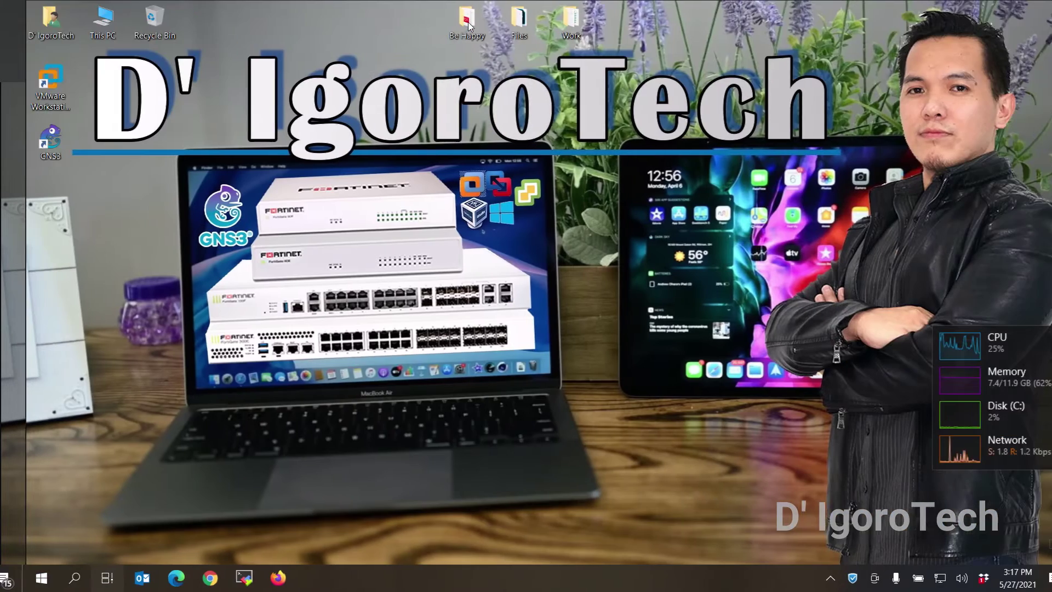
pyautogui.press('super+Tab')
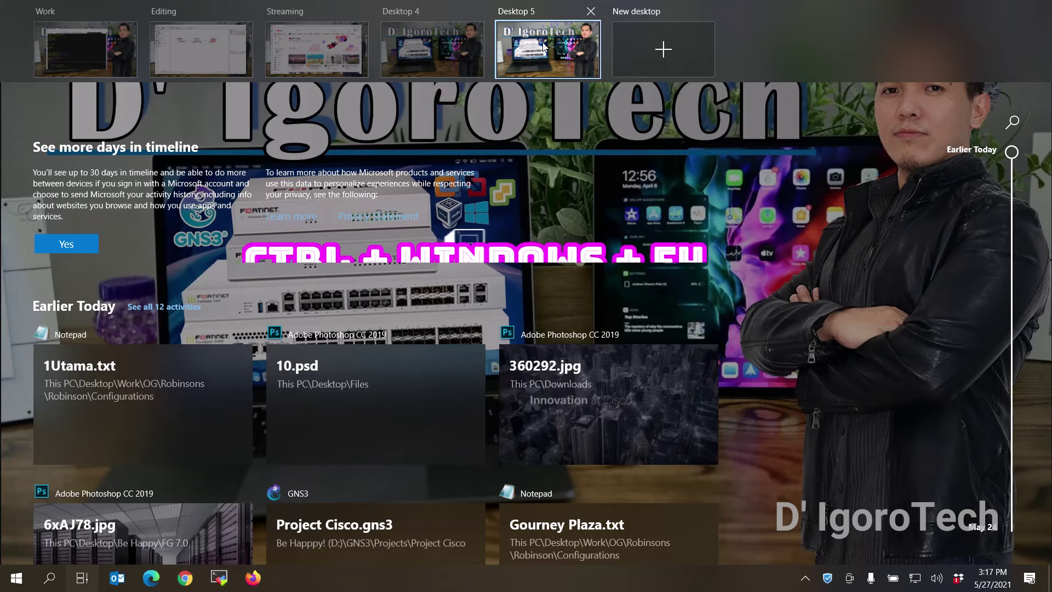
# Close Desktop 5 with Ctrl+Win+F4 and land on Desktop 4
pyautogui.press('ctrl+super+F4')
pyautogui.press('super+Tab')
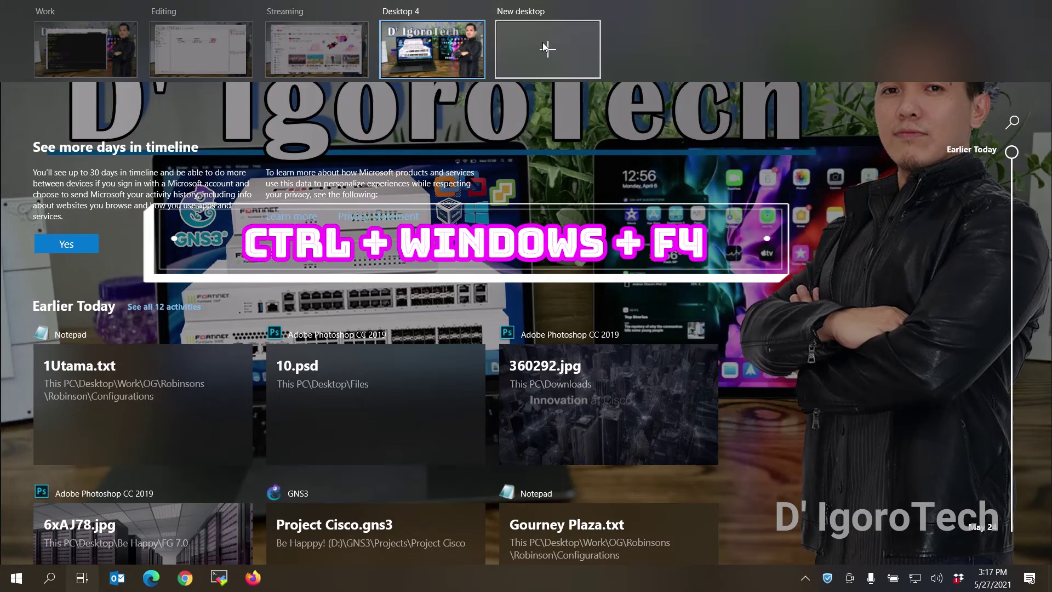
pyautogui.press('Escape')
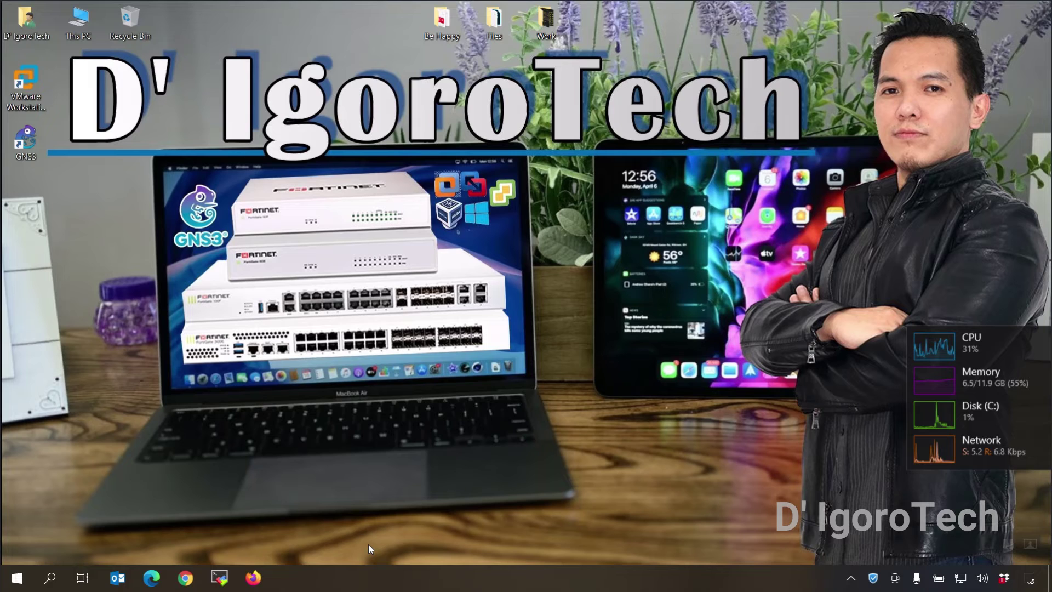
# Close Desktop 4 as well and switch to the Streaming desktop
pyautogui.press('super+Tab')
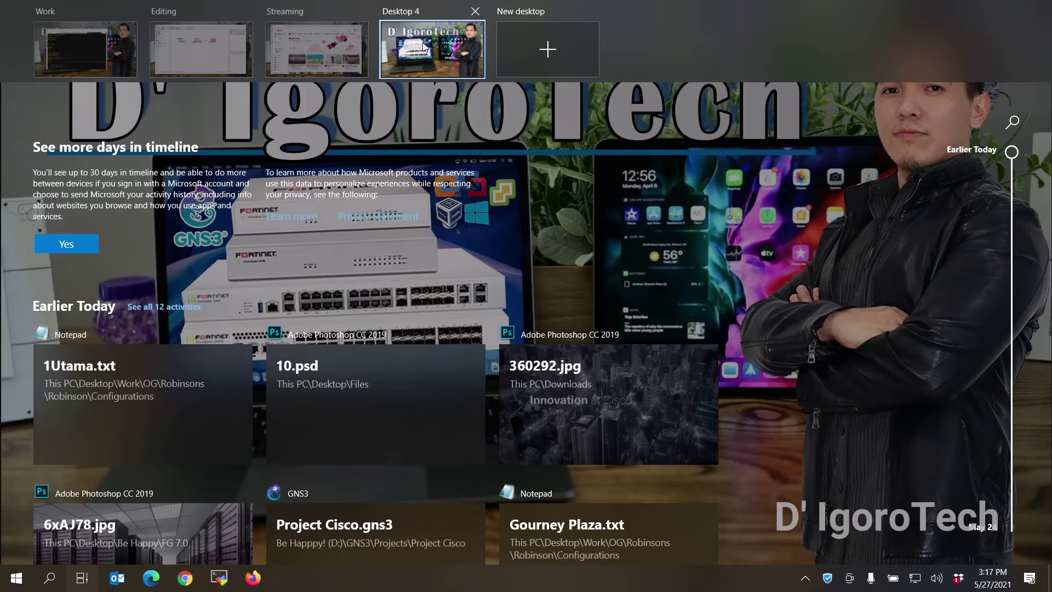
pyautogui.press('ctrl+super+F4')
pyautogui.press('super+Tab')
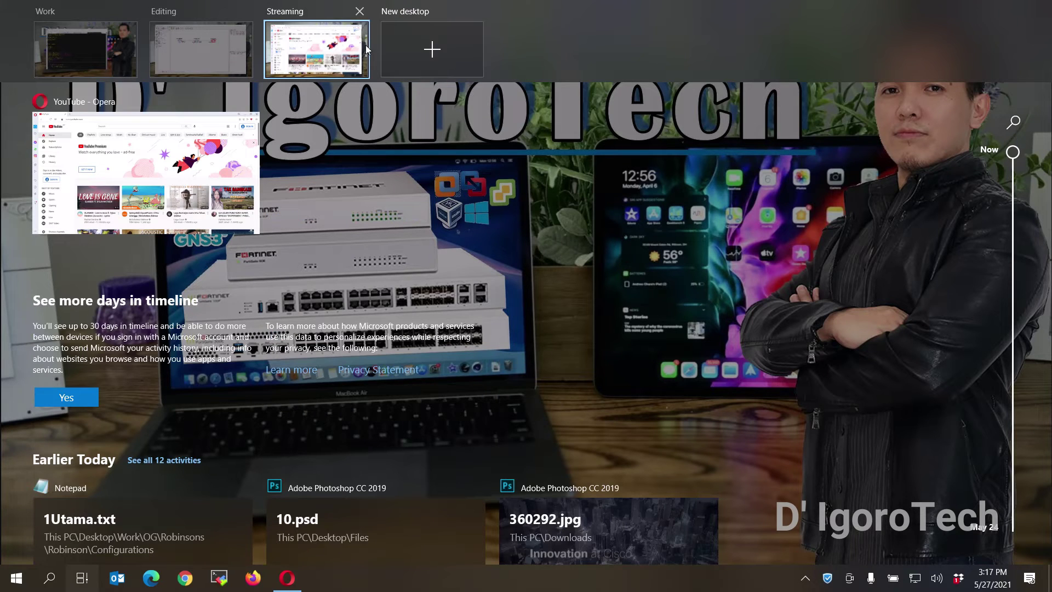
pyautogui.click(330, 51)
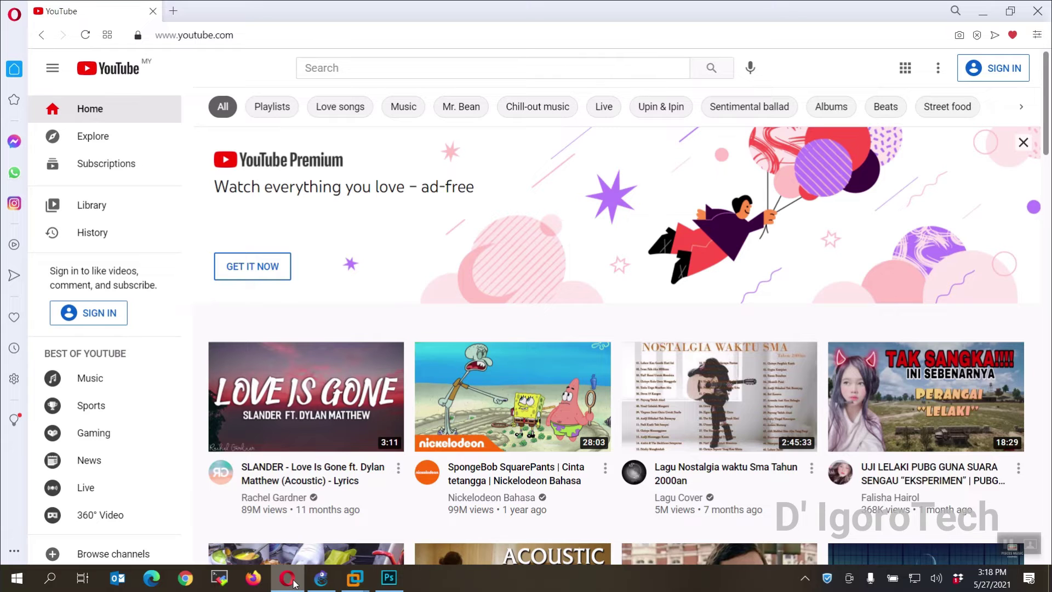
# Review the merged desktop's windows in Task View and return to Opera's YouTube page
pyautogui.moveTo(389, 583)
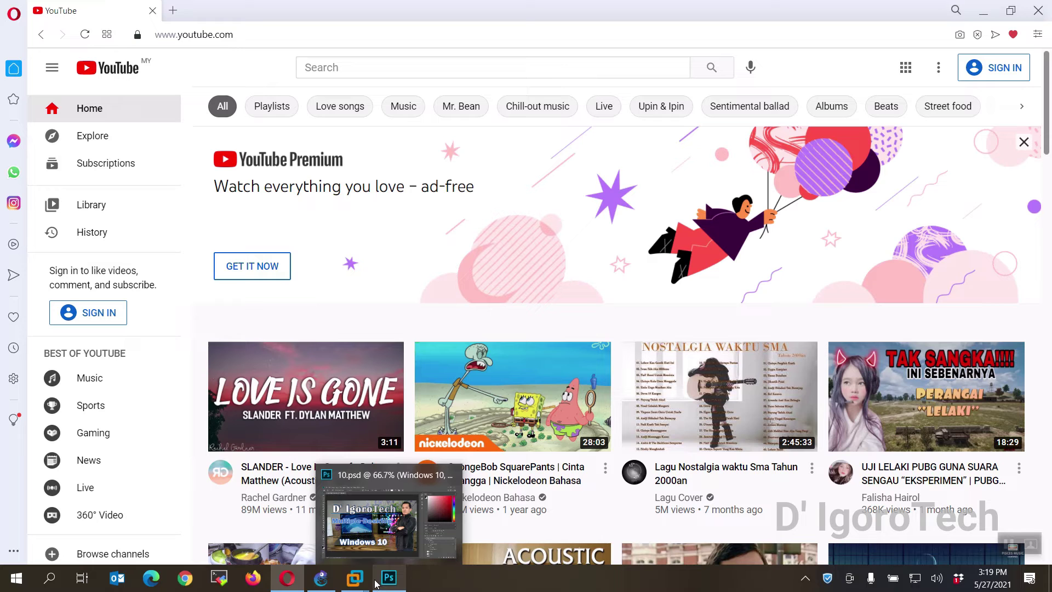
pyautogui.click(84, 580)
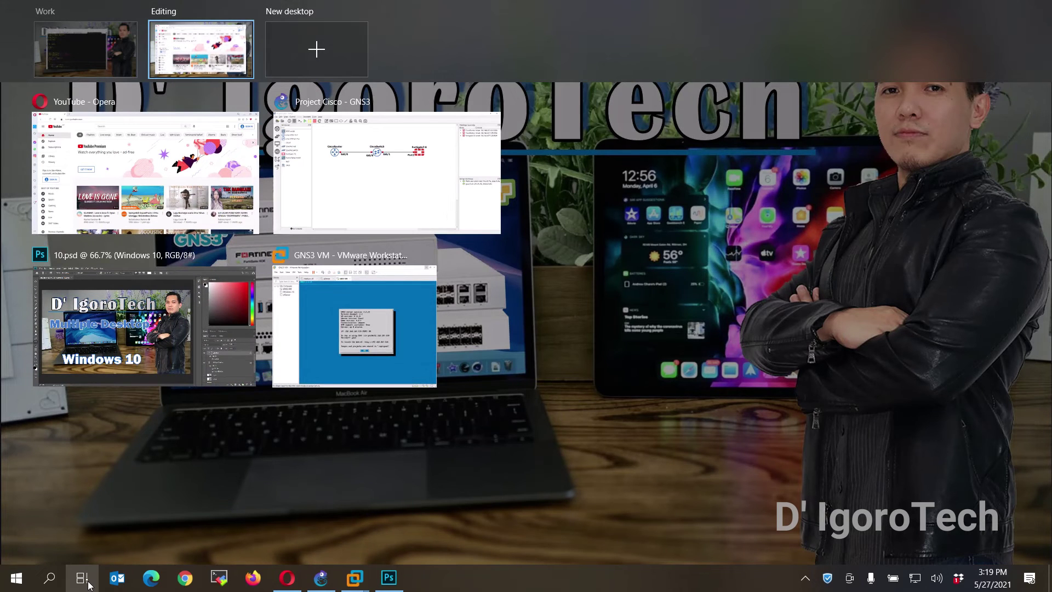
pyautogui.click(88, 584)
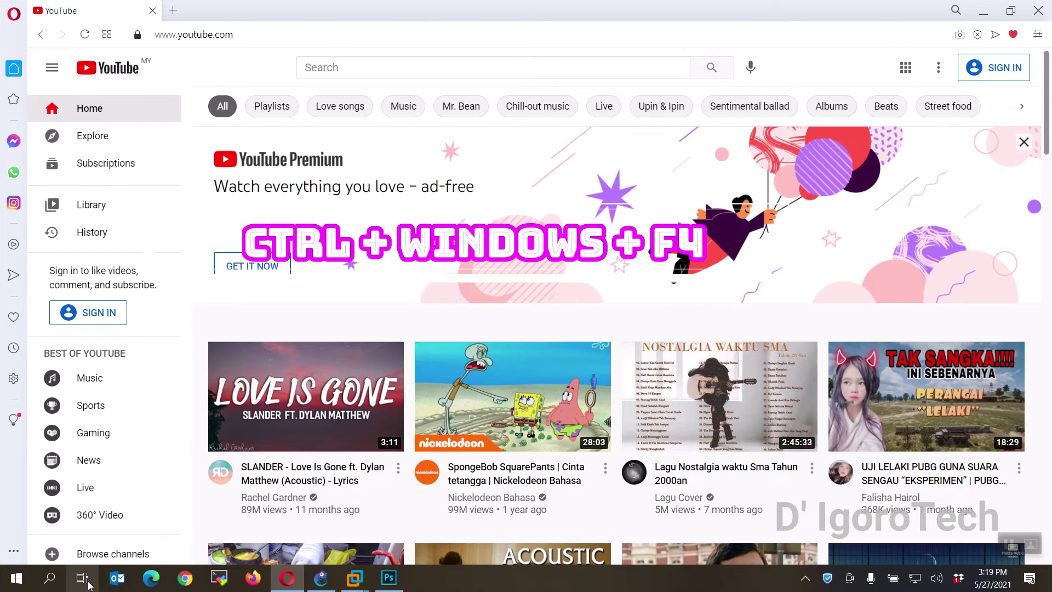
# Close the Editing desktop, then check that YouTube, GNS3 and Photoshop 10.psd share one desktop
pyautogui.press('ctrl+super+F4')
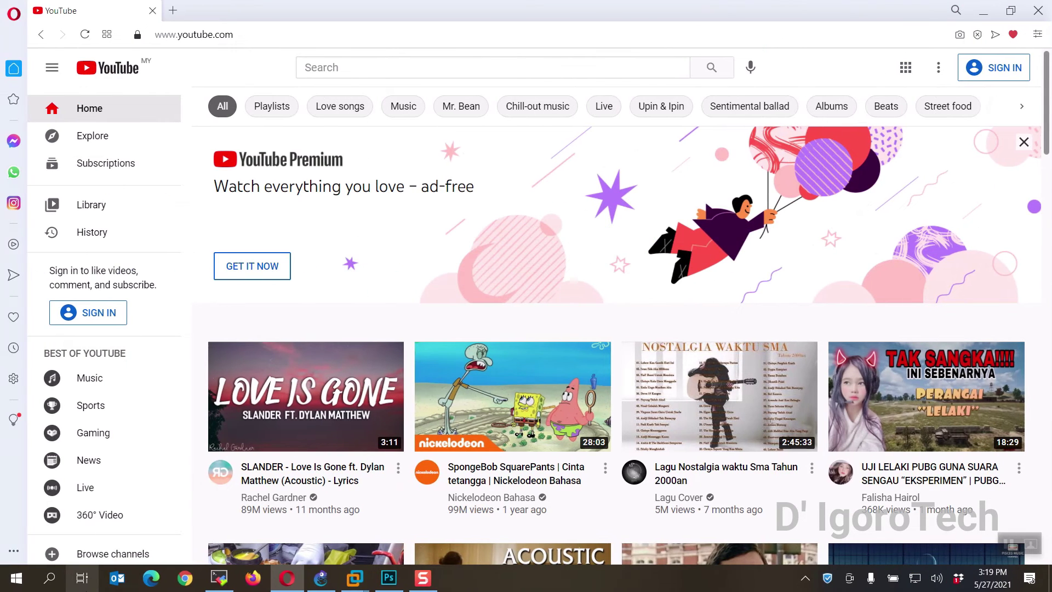
pyautogui.click(285, 584)
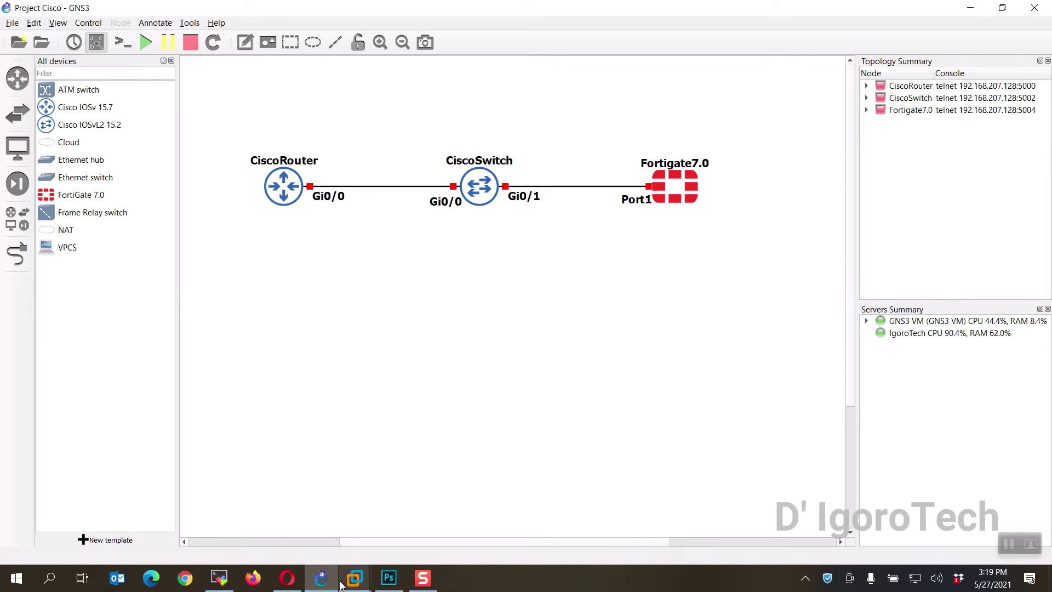
pyautogui.moveTo(336, 585)
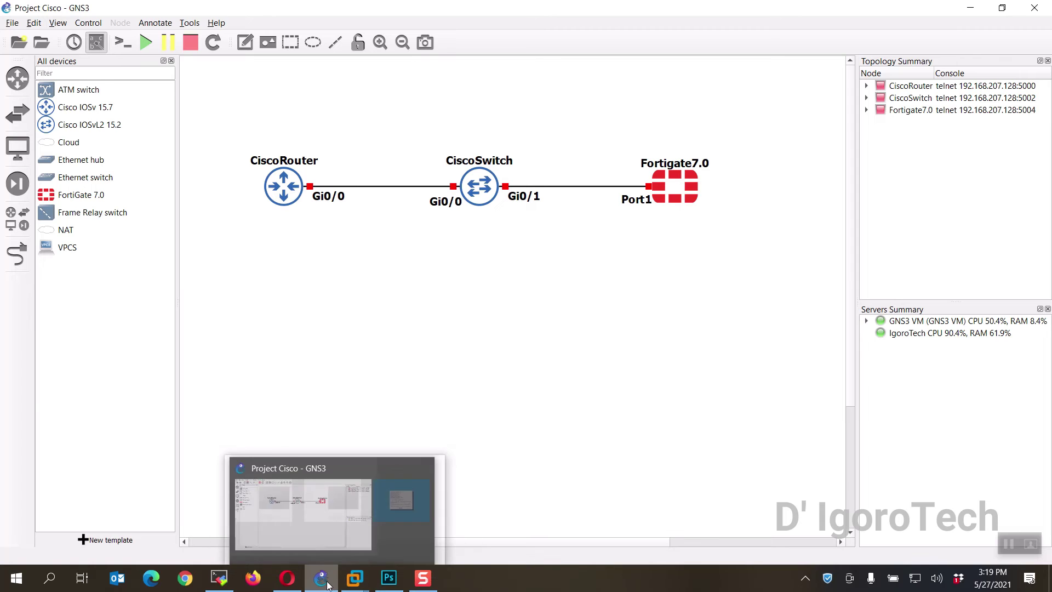
pyautogui.click(286, 580)
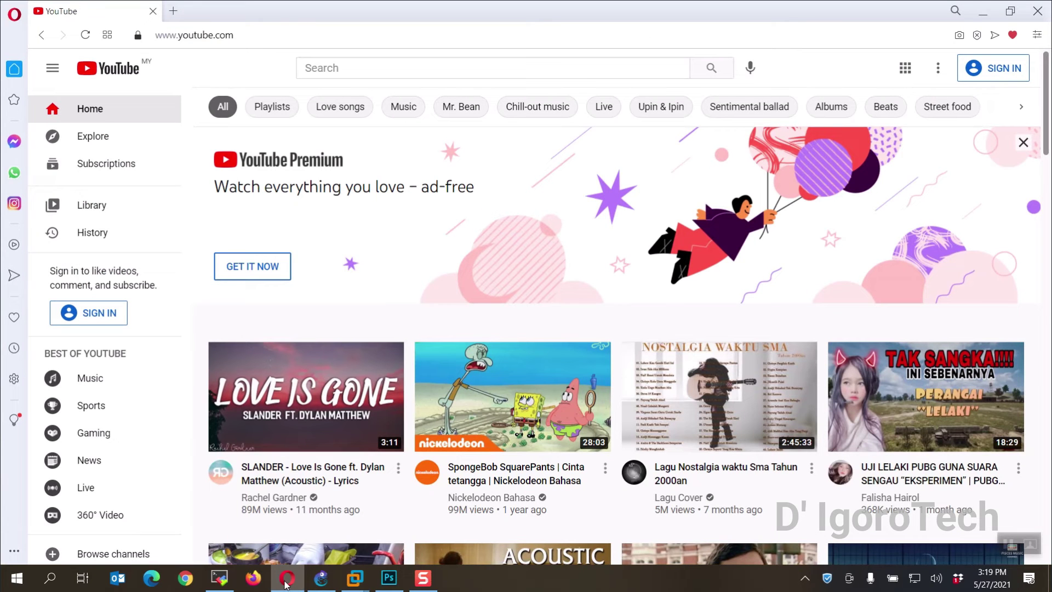
pyautogui.click(395, 583)
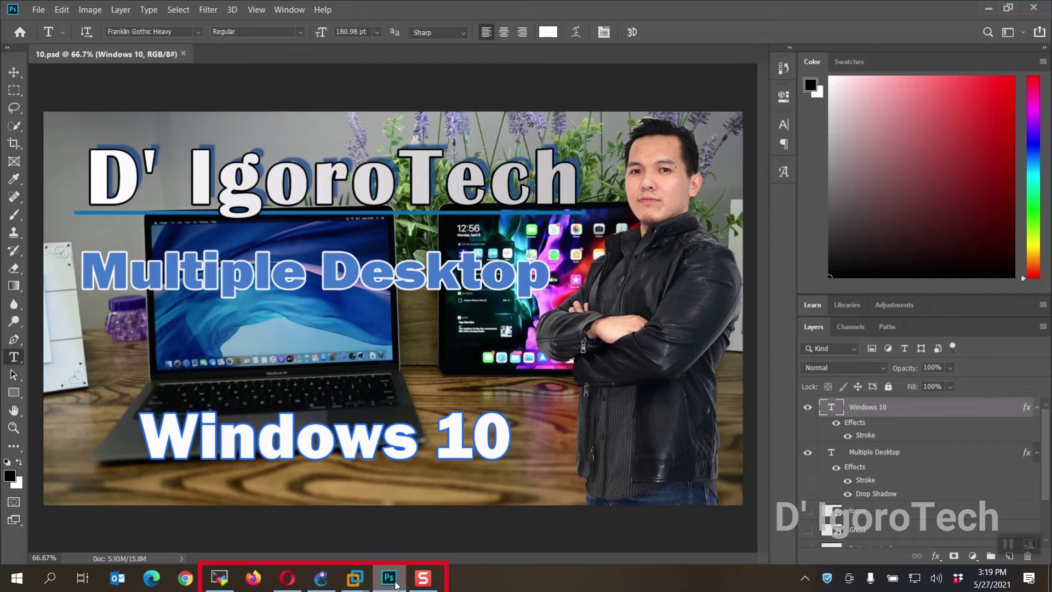
pyautogui.click(80, 581)
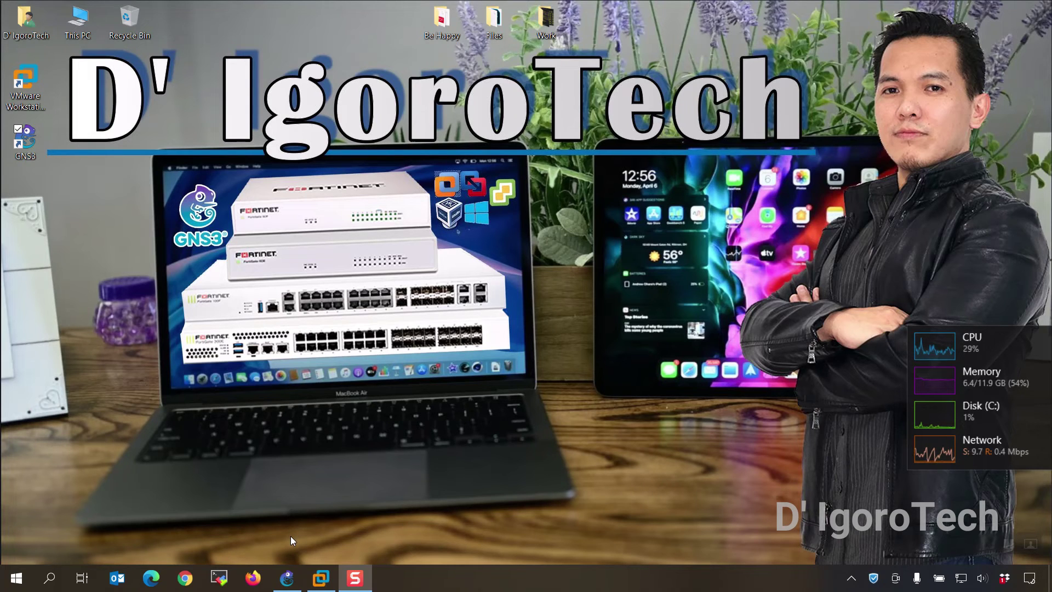
# Switch to Desktop 2 and open the recent file 10.psd in Photoshop
pyautogui.click(287, 578)
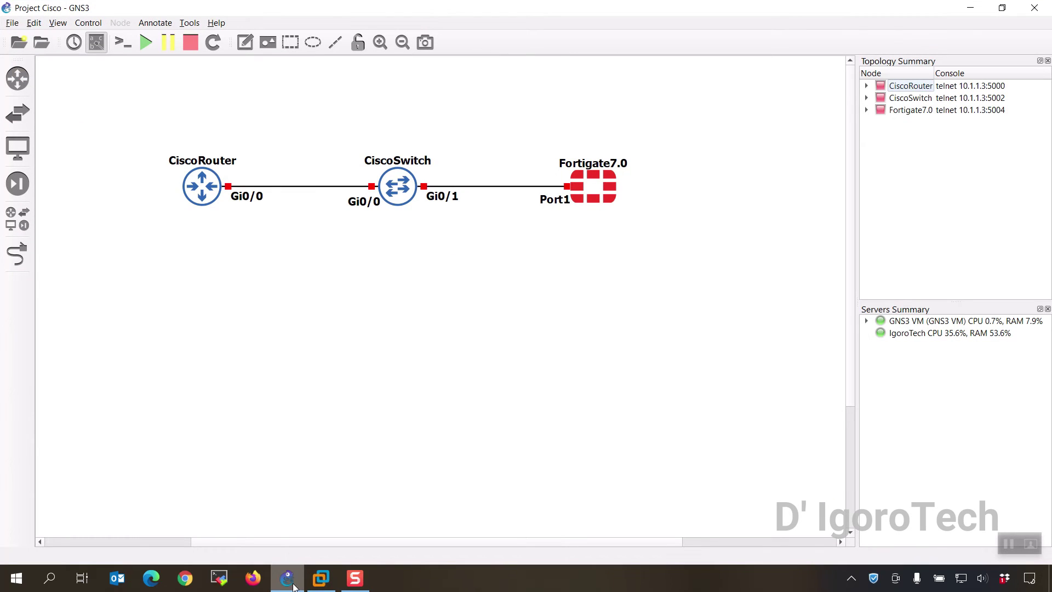
pyautogui.click(82, 579)
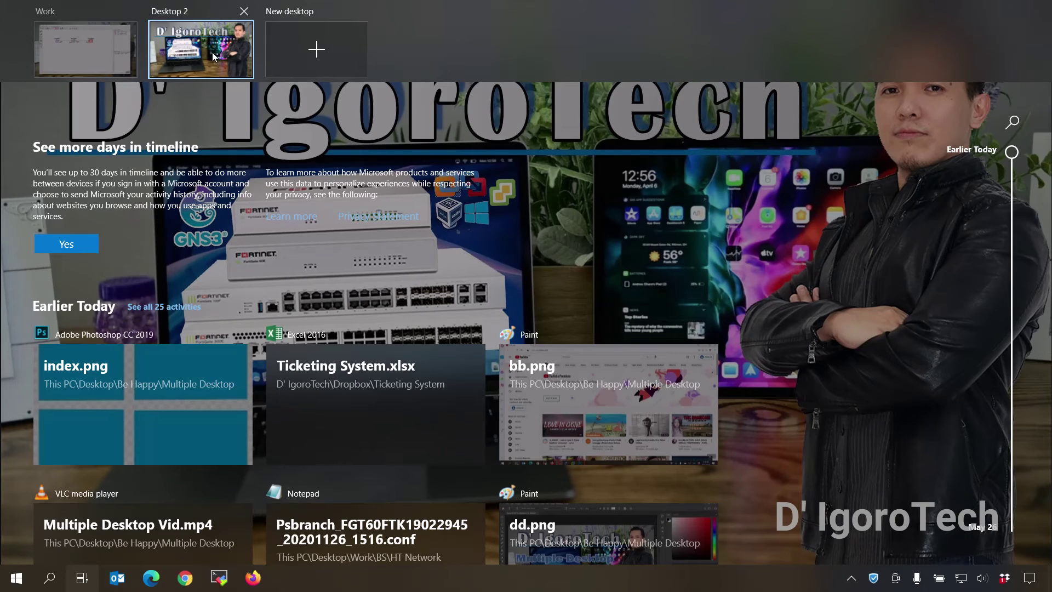
pyautogui.click(213, 57)
pyautogui.click(17, 578)
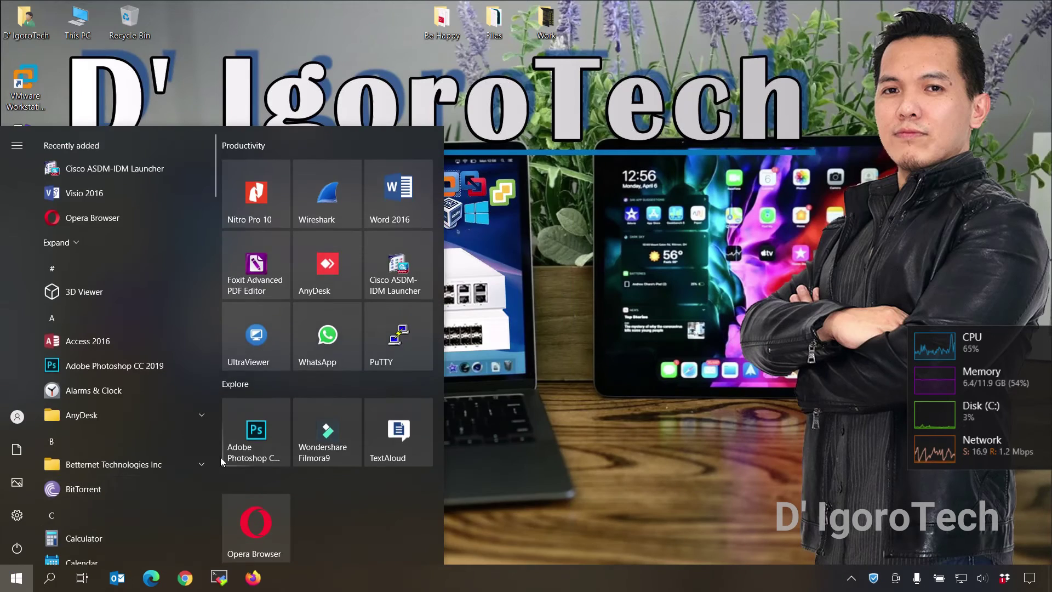
pyautogui.click(222, 461)
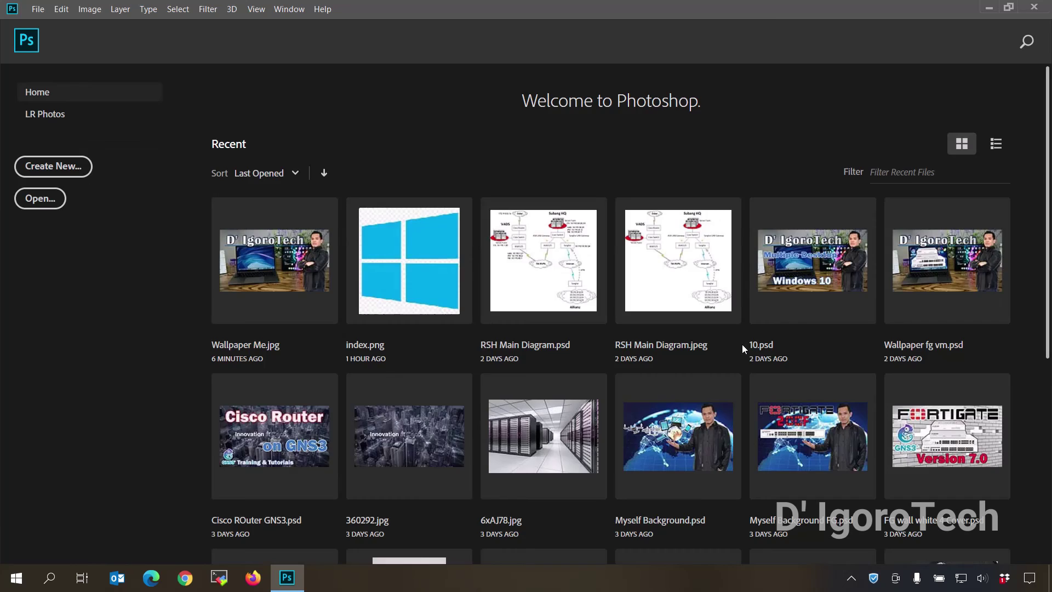
pyautogui.click(741, 345)
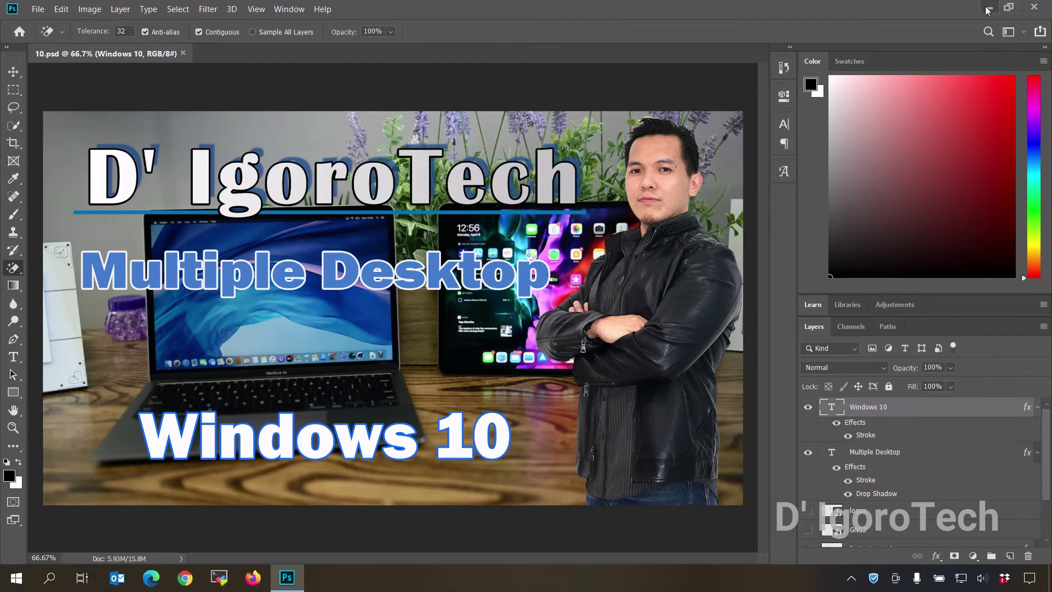
# Add Desktops 3, 4 and 5 from Task View
pyautogui.click(83, 577)
pyautogui.click(298, 44)
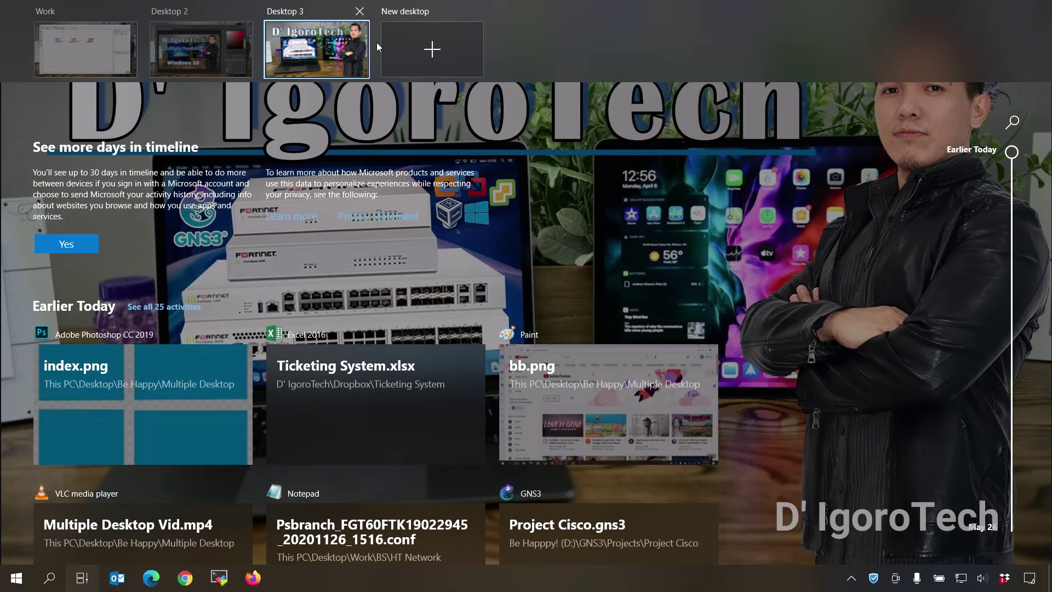
pyautogui.click(438, 51)
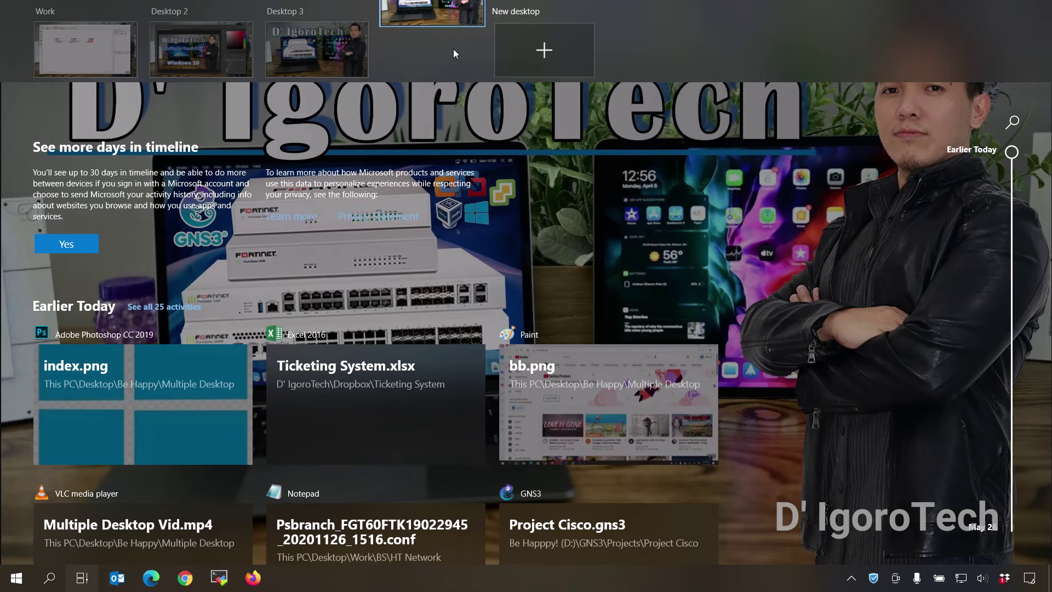
pyautogui.click(547, 49)
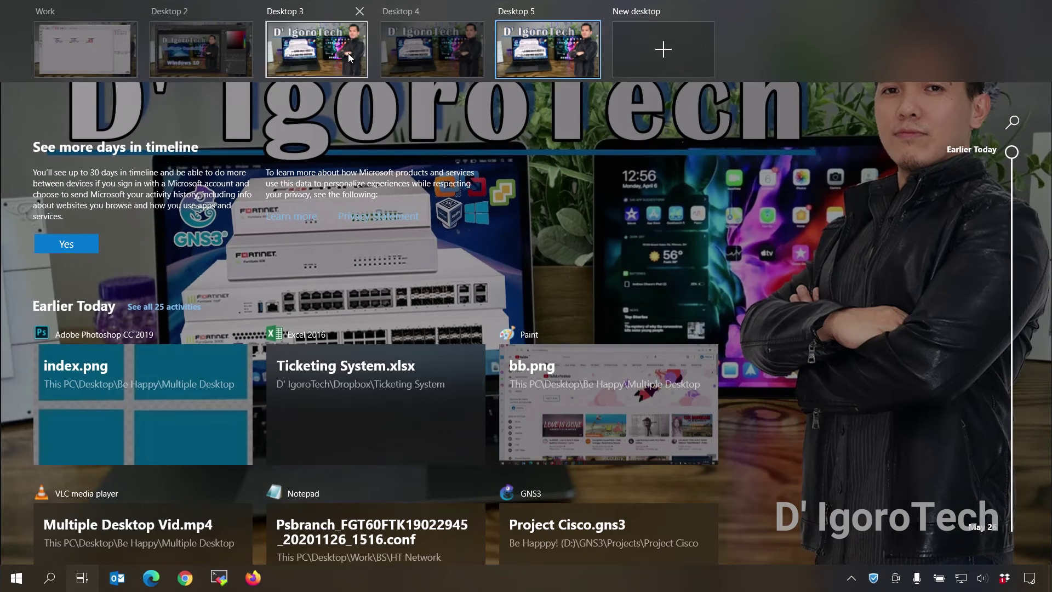
# Step through Desktop 3 and its neighbours, then return to the Work desktop with GNS3
pyautogui.click(353, 70)
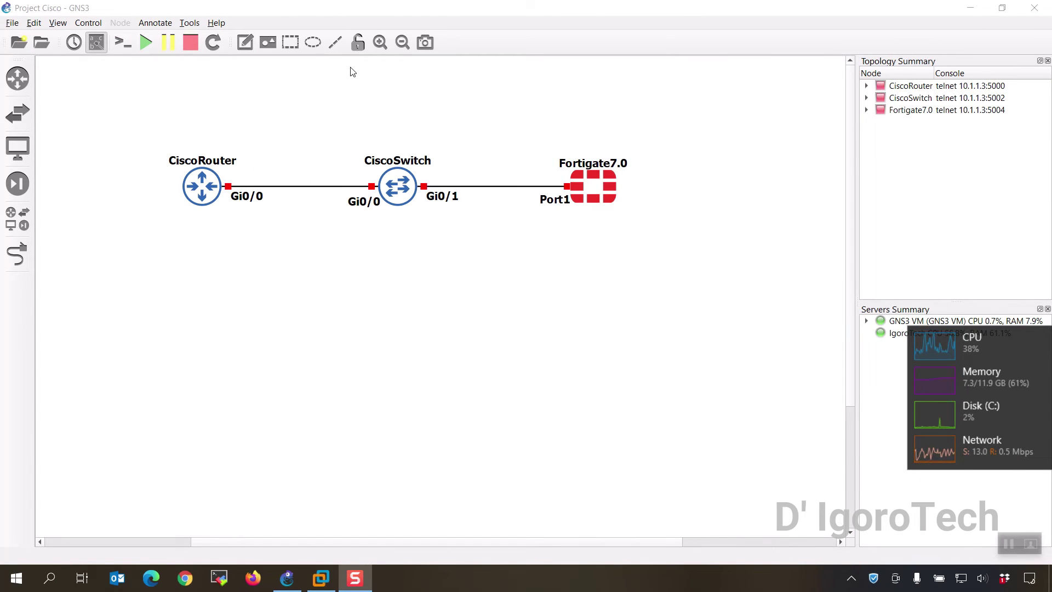
pyautogui.press('ctrl+super+Right')
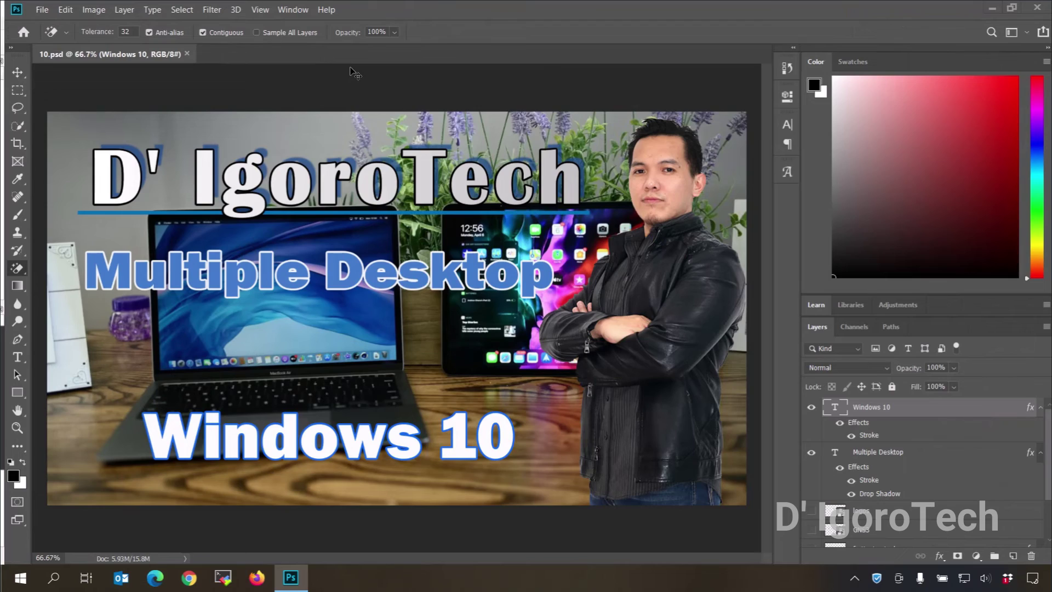
pyautogui.press('ctrl+super+Right')
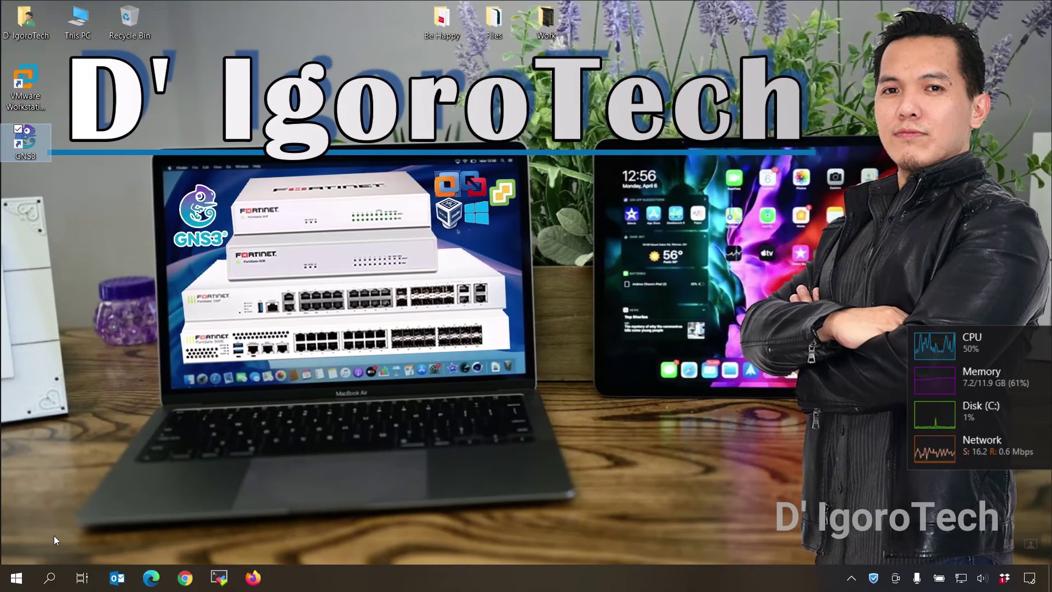
pyautogui.click(82, 577)
pyautogui.click(86, 61)
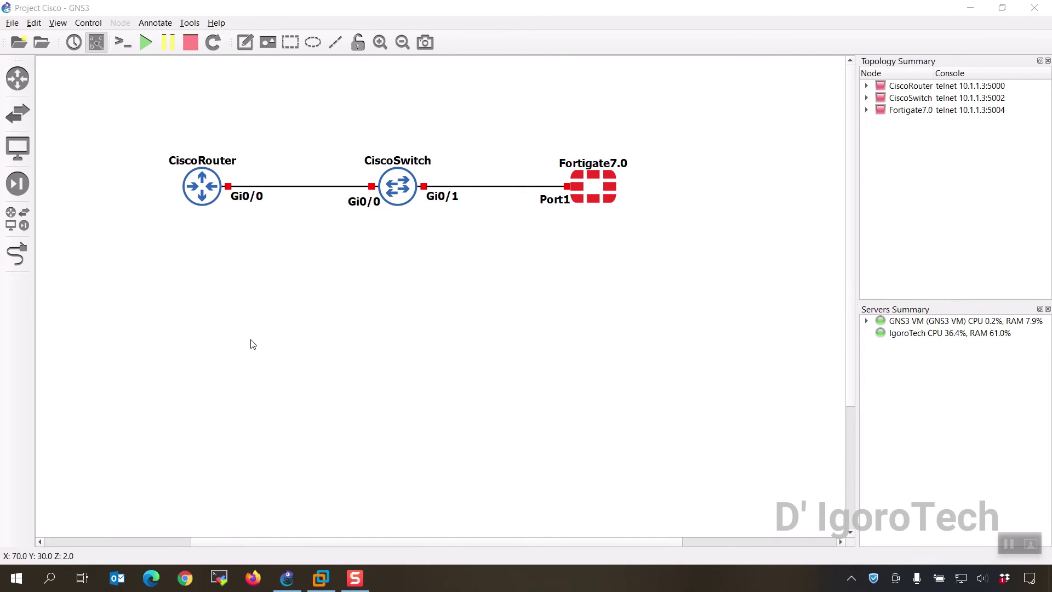
# Restart Windows from the Start menu power options
pyautogui.click(20, 580)
pyautogui.click(15, 550)
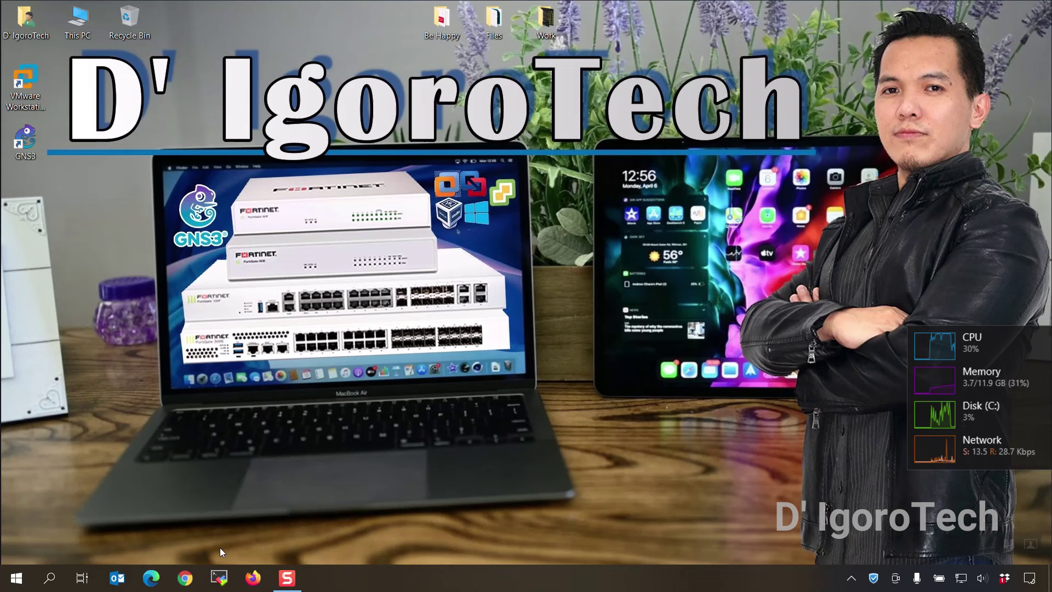
# Confirm Work and Desktops 2–5 remain in Task View after reboot, then open Desktop 2
pyautogui.click(81, 581)
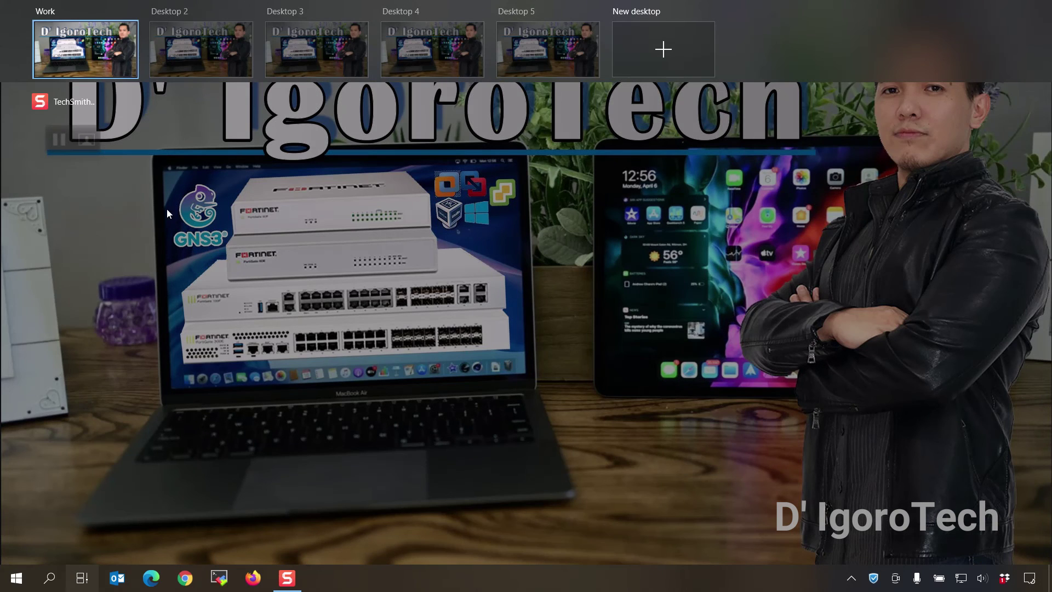
pyautogui.moveTo(189, 58)
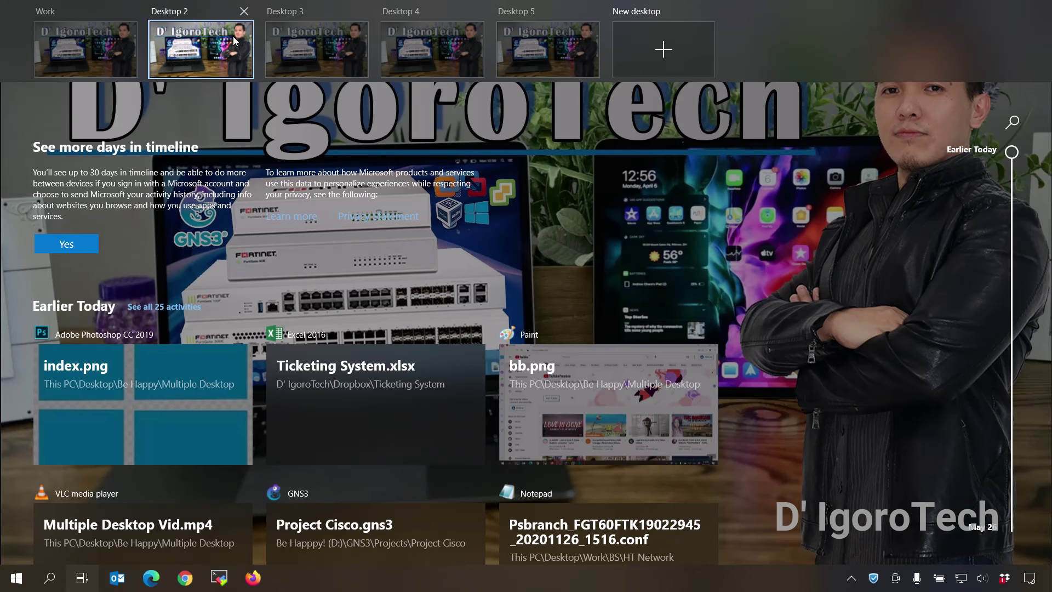
pyautogui.click(191, 36)
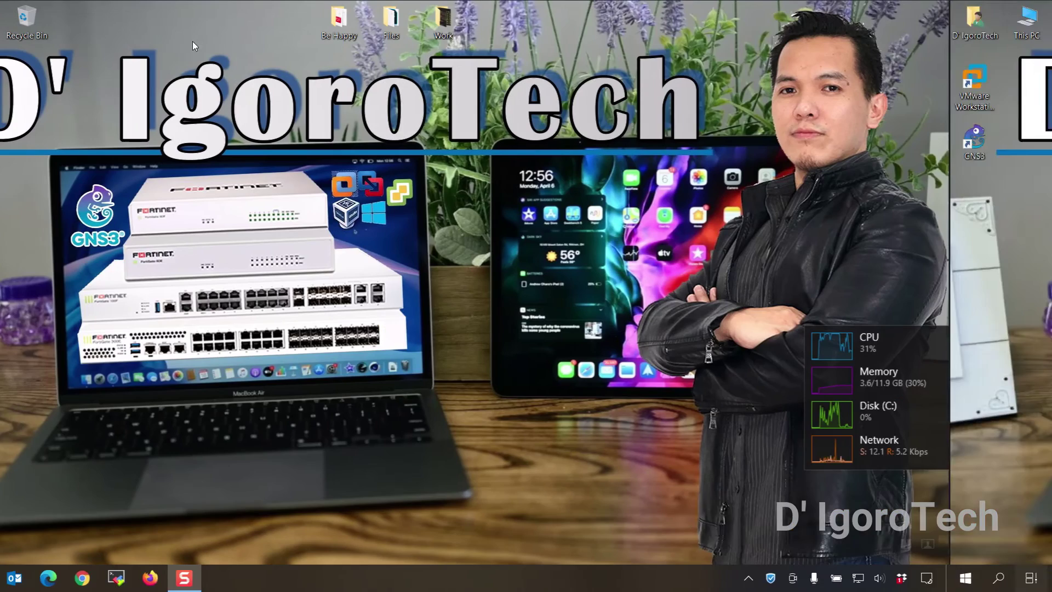